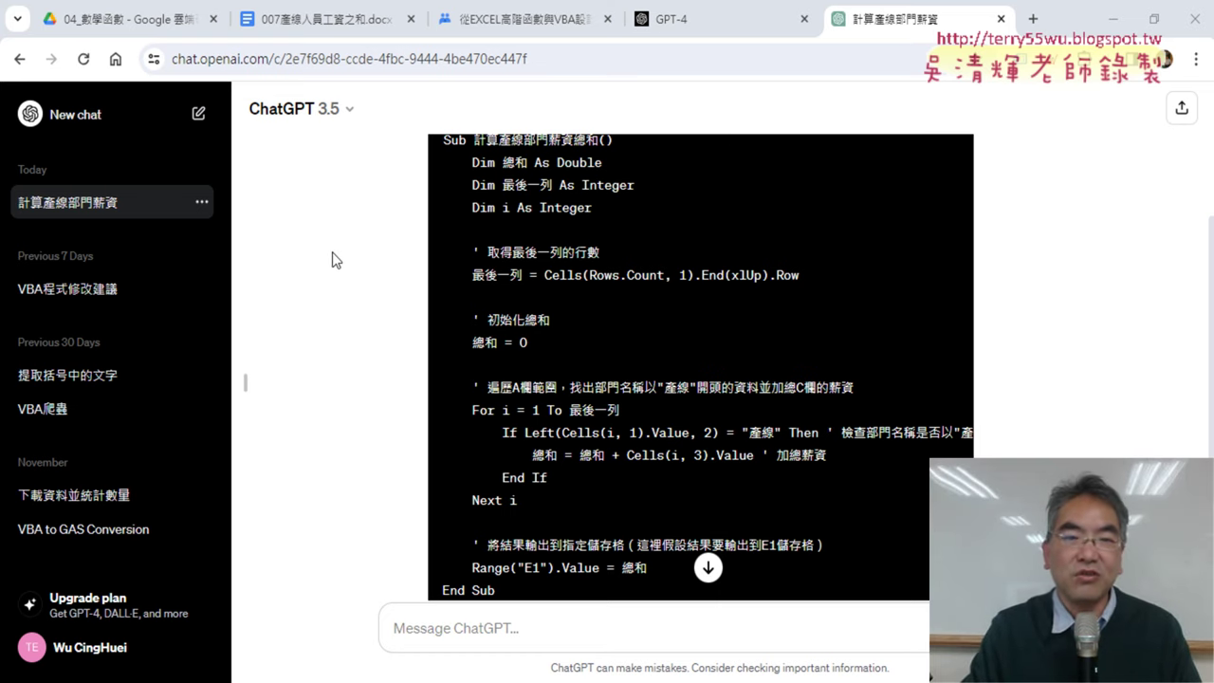
Scroll to the top of the VBA chat and open the ChatGPT 3.5 model list.
{"action": "scroll", "coordinate": [332, 259], "scroll_direction": "up", "scroll_amount": 1}
{"action": "scroll", "coordinate": [347, 245], "scroll_direction": "up", "scroll_amount": 2}
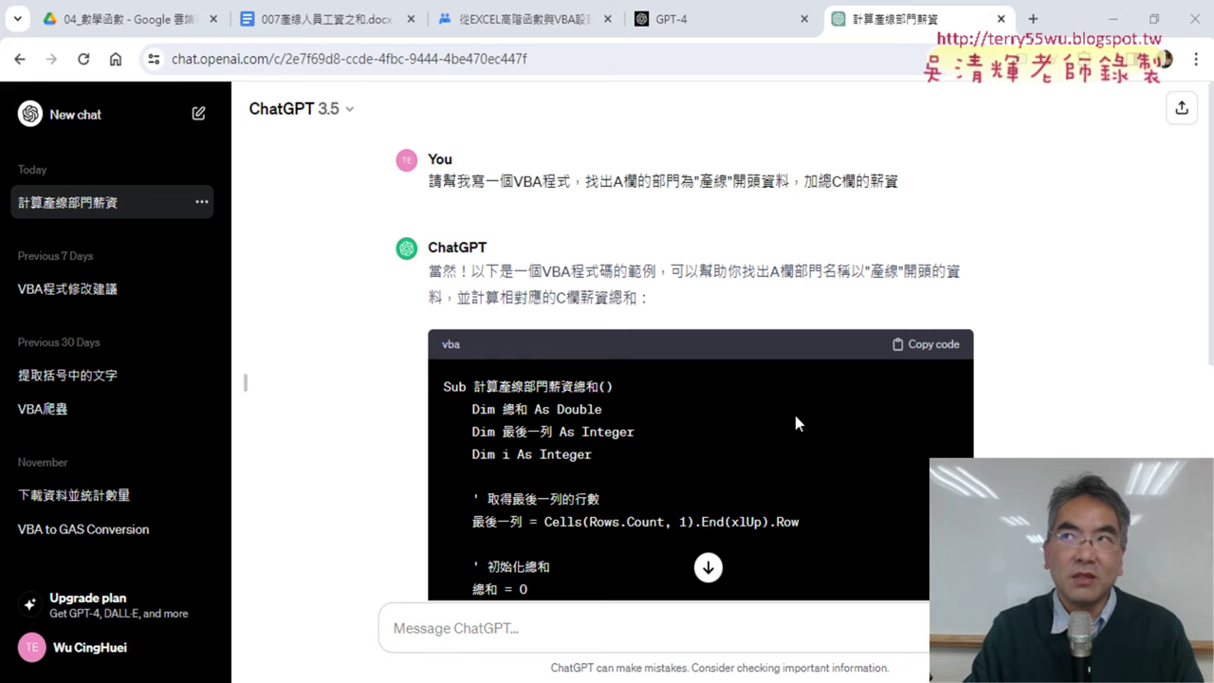
{"action": "left_click", "coordinate": [347, 113]}
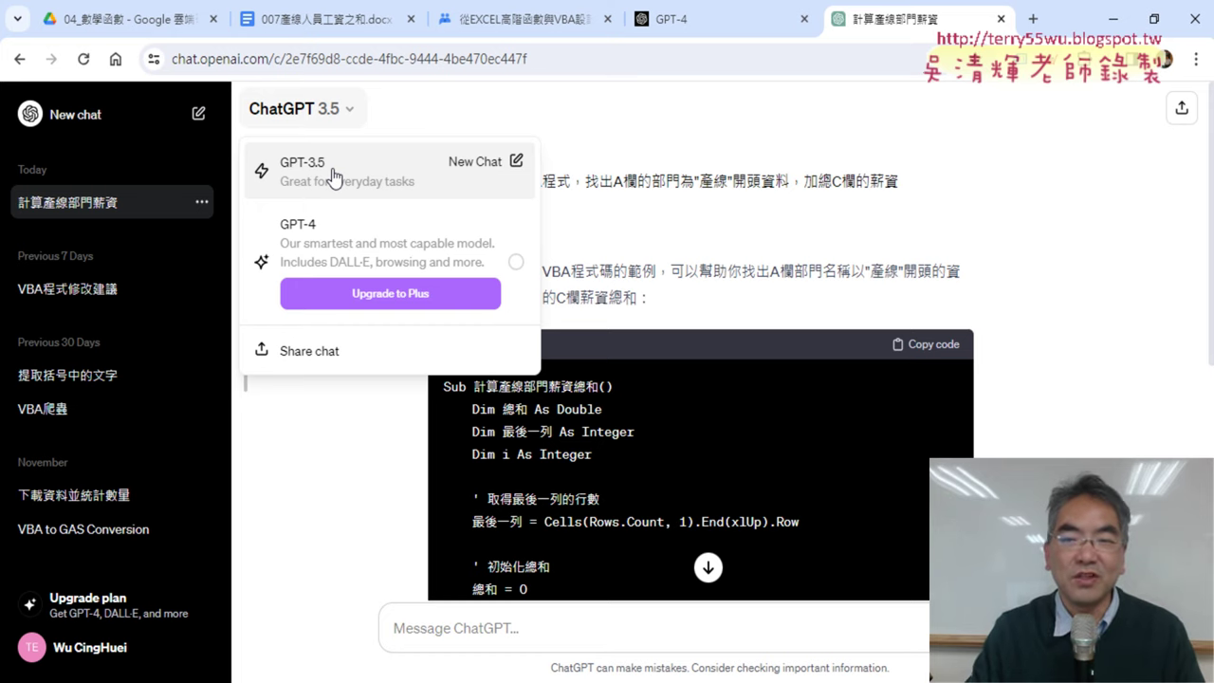
Review the Upgrade to Plus pricing, highlighting Free at USD $0/month and Plus at USD $20/month, then close it.
{"action": "left_click", "coordinate": [402, 302]}
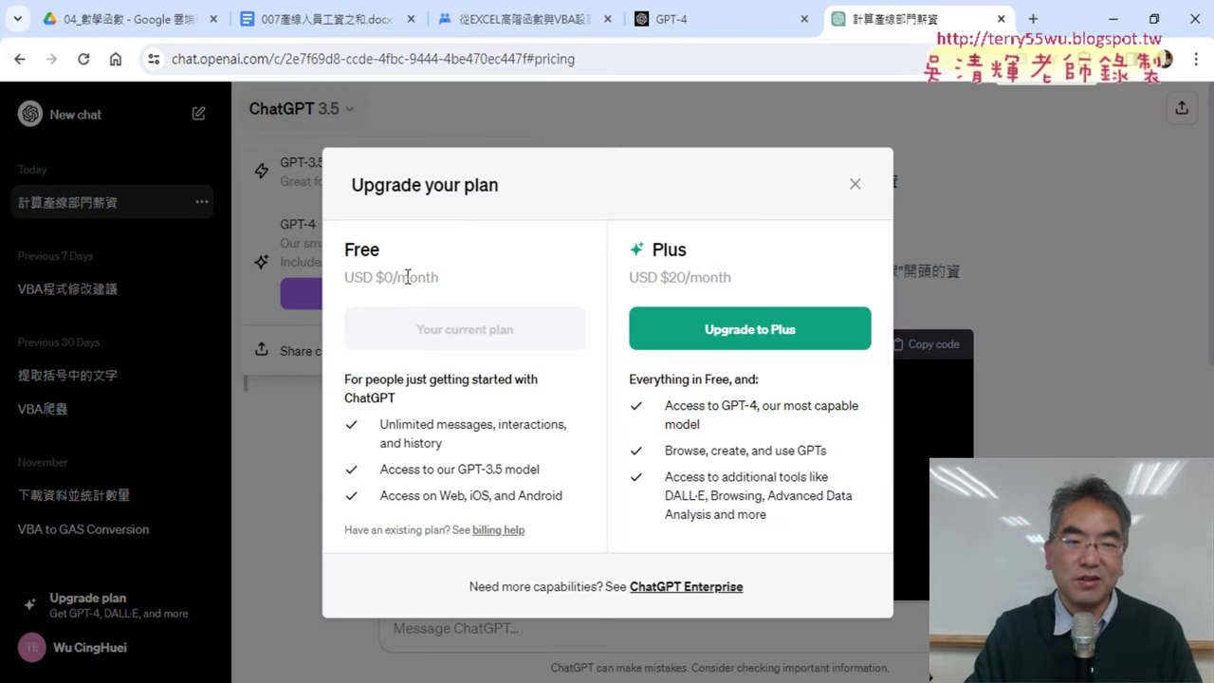
{"action": "left_click_drag", "start_coordinate": [439, 277], "coordinate": [323, 280]}
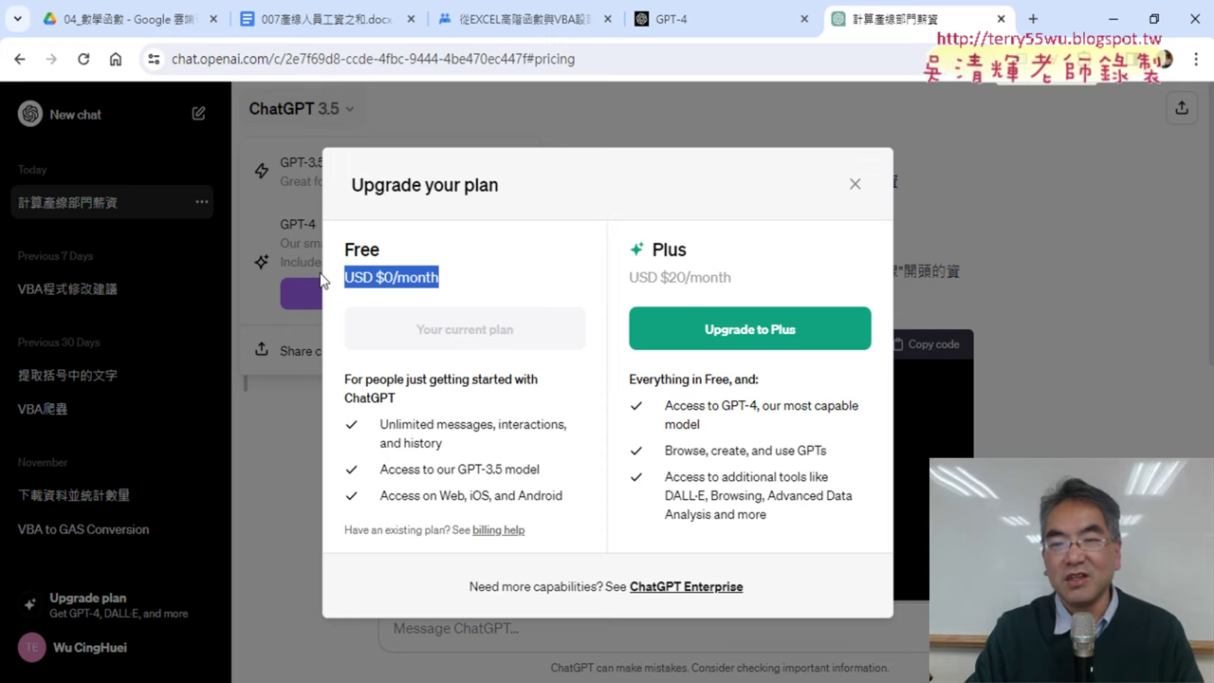
{"action": "left_click_drag", "start_coordinate": [735, 279], "coordinate": [631, 281]}
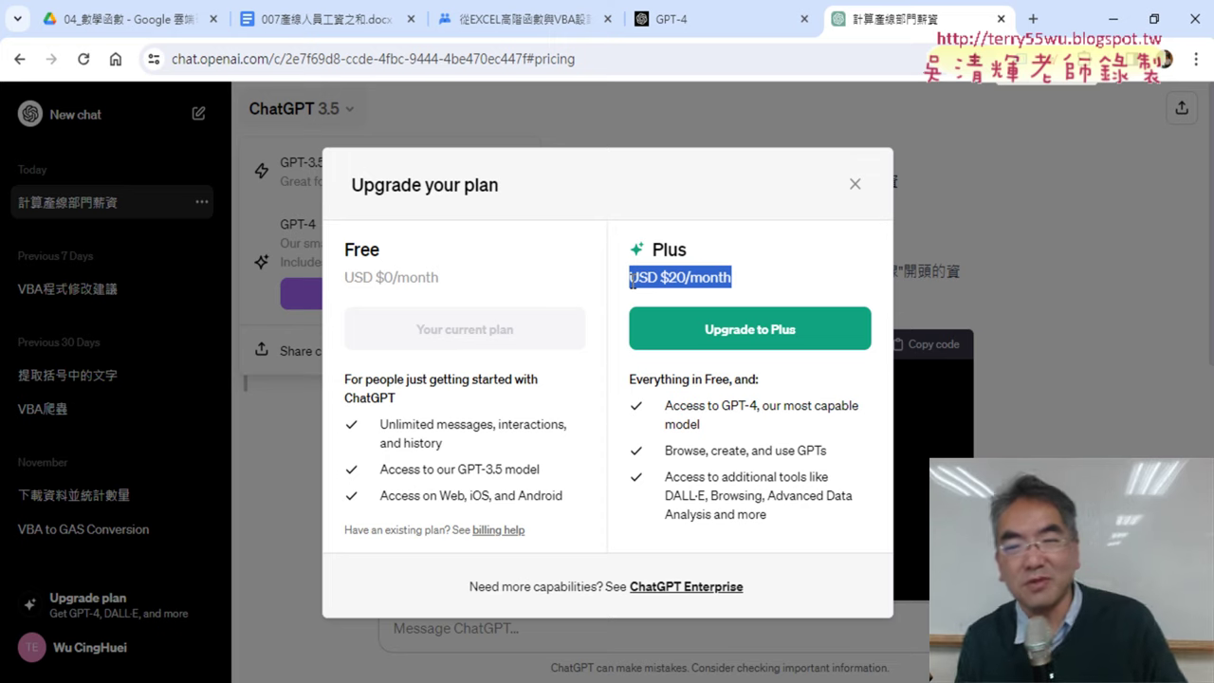
{"action": "left_click", "coordinate": [858, 186]}
Close the model list and minimize Chrome to get back to Excel.
{"action": "left_click", "coordinate": [634, 243]}
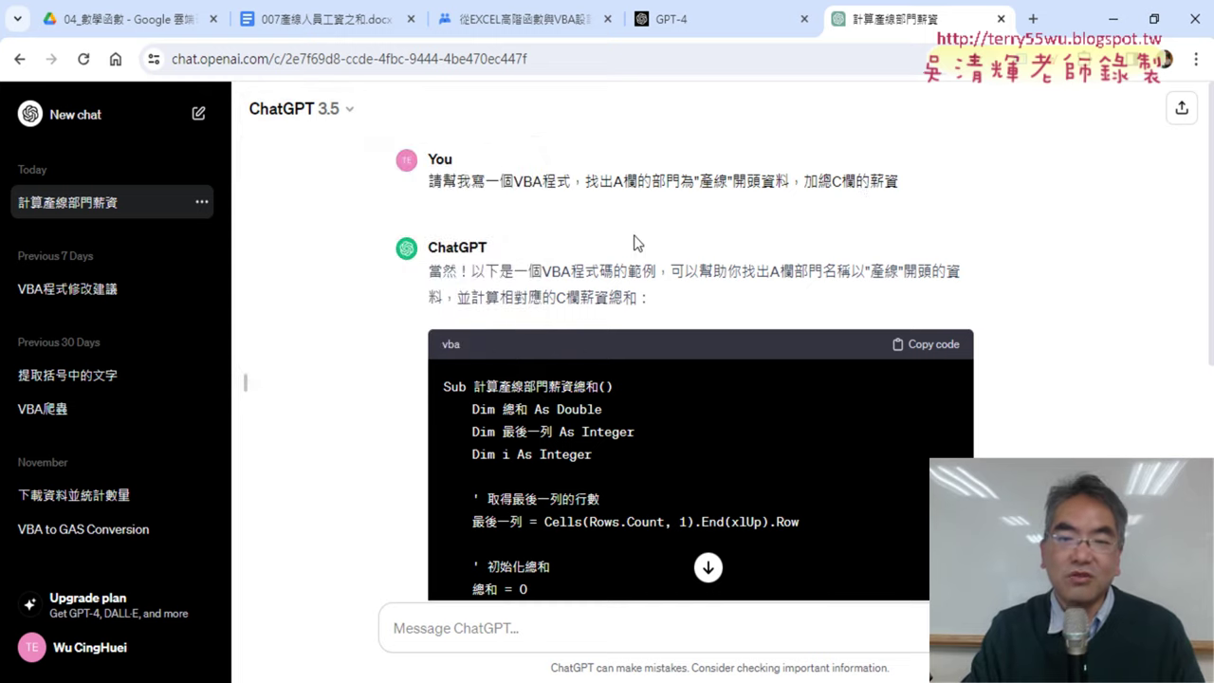
{"action": "scroll", "coordinate": [641, 242], "scroll_direction": "down", "scroll_amount": 1}
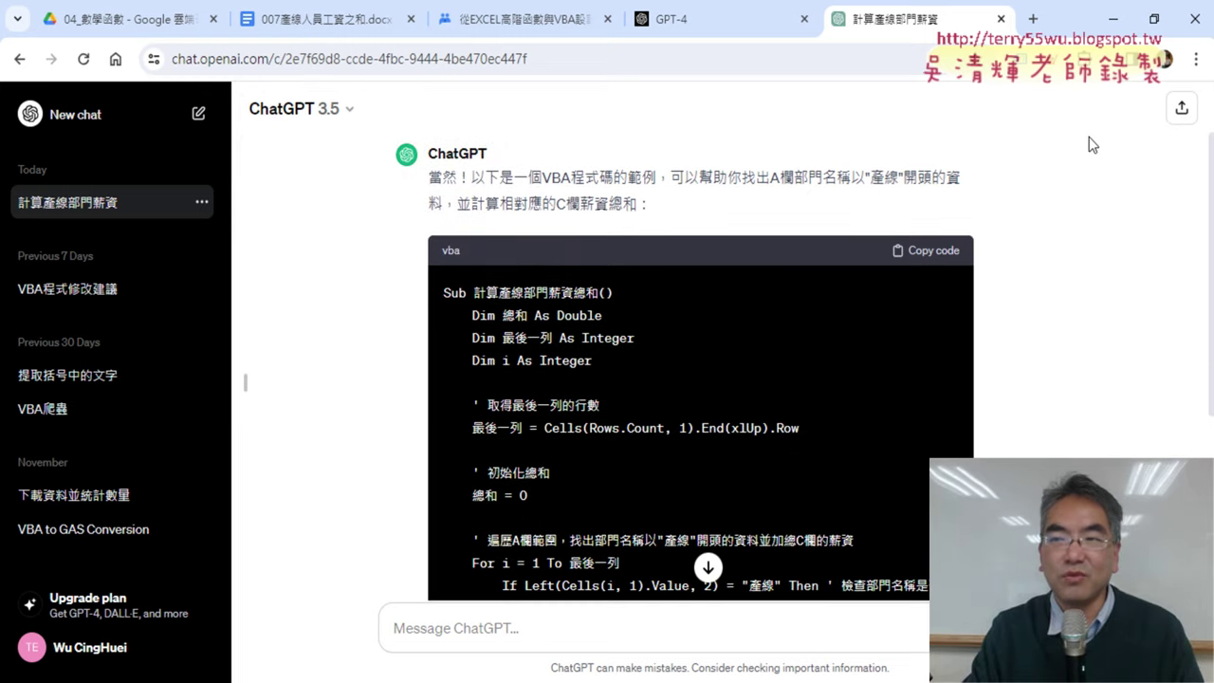
{"action": "left_click", "coordinate": [1116, 33]}
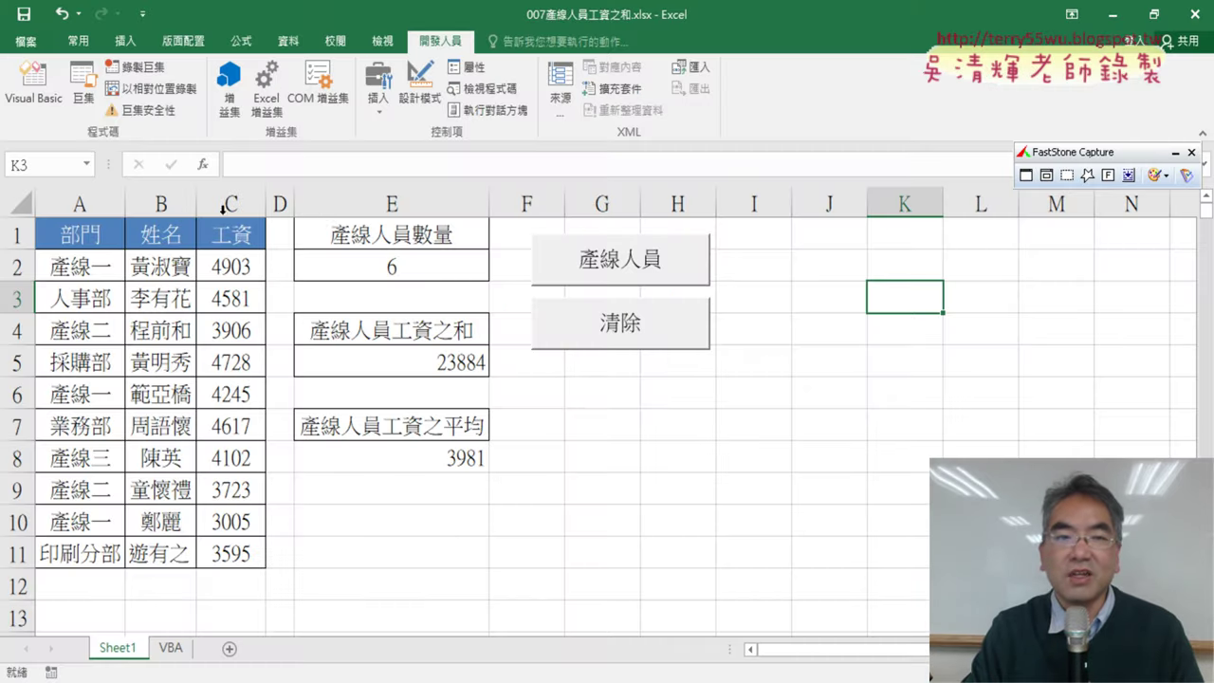
Open the Visual Basic editor, narrow the Project pane and show Sub 計算產線部門薪資總和 at Module1's top.
{"action": "left_click", "coordinate": [33, 84]}
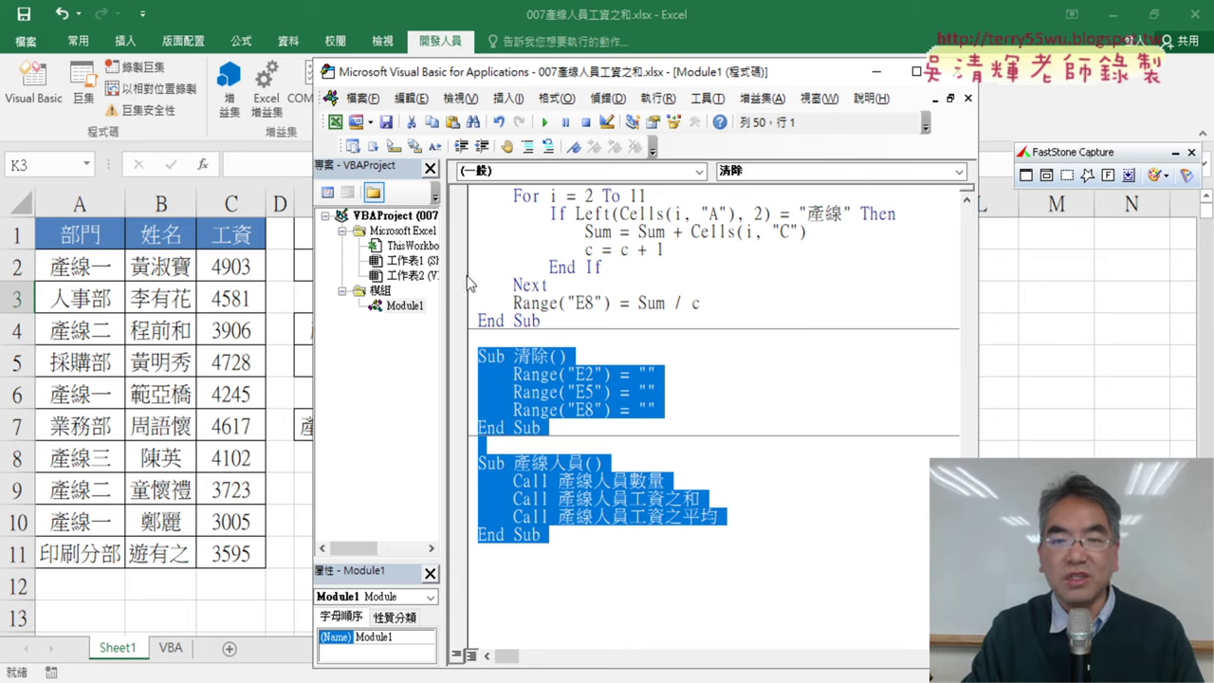
{"action": "left_click_drag", "start_coordinate": [442, 275], "coordinate": [413, 271]}
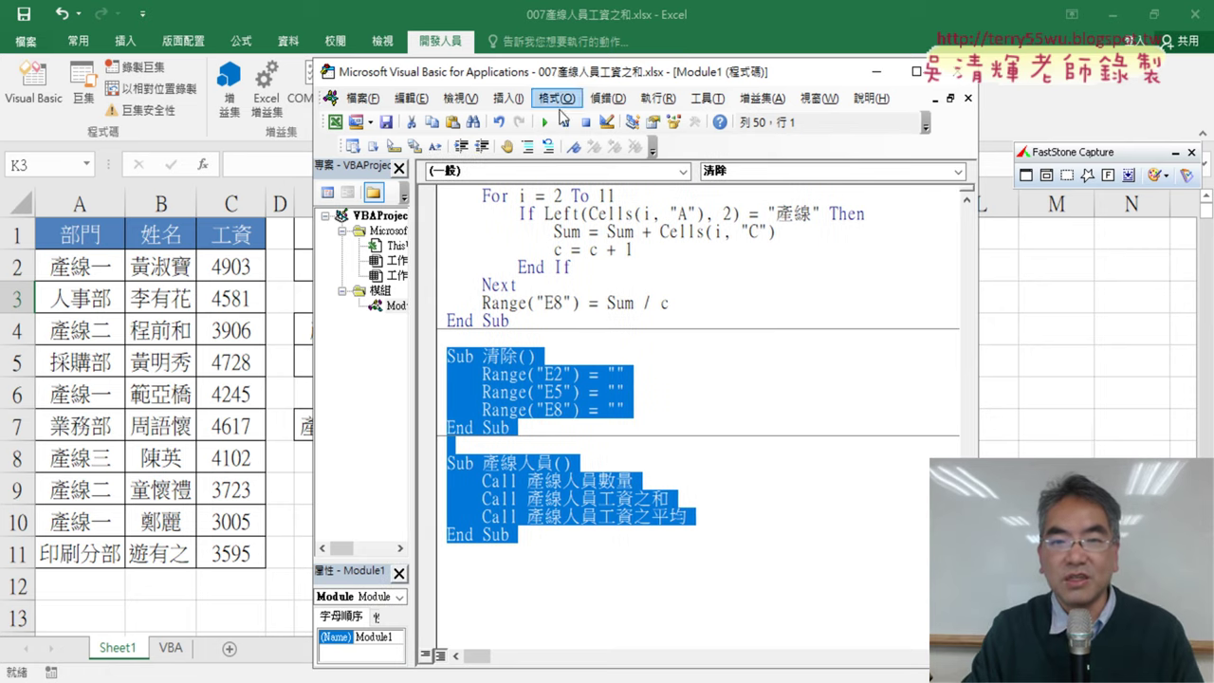
{"action": "left_click_drag", "start_coordinate": [570, 71], "coordinate": [616, 41]}
{"action": "scroll", "coordinate": [829, 236], "scroll_direction": "up", "scroll_amount": 2}
{"action": "scroll", "coordinate": [829, 237], "scroll_direction": "up", "scroll_amount": 3}
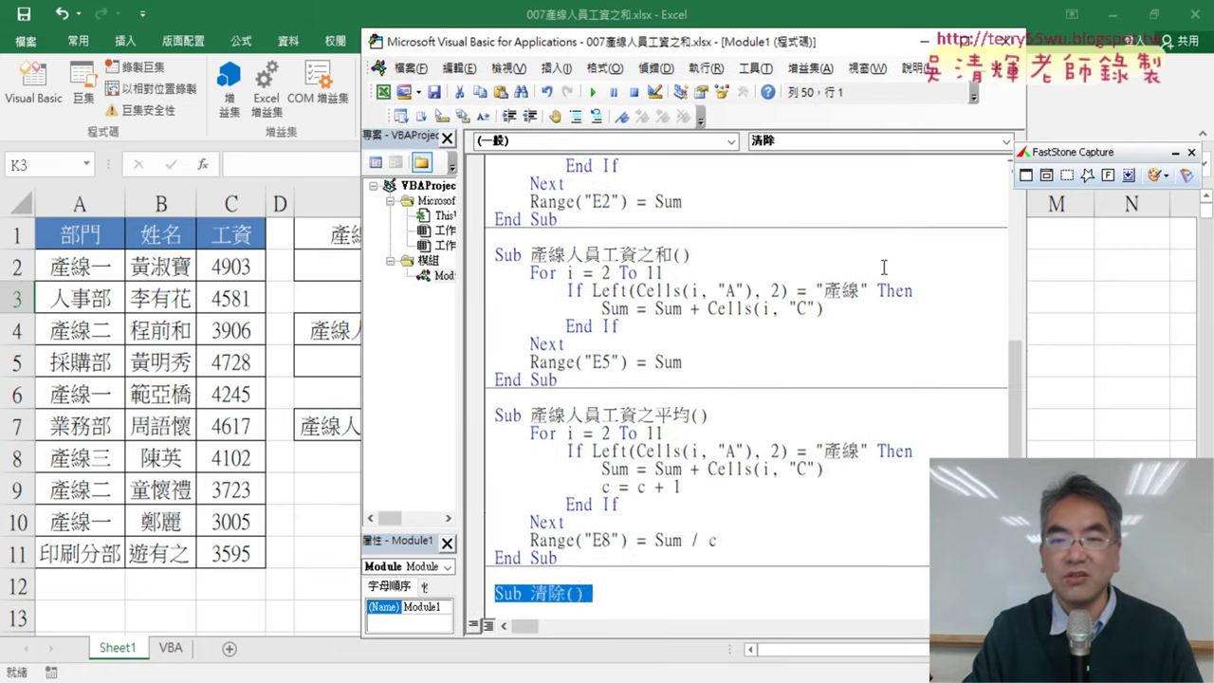
{"action": "scroll", "coordinate": [854, 256], "scroll_direction": "up", "scroll_amount": 3}
{"action": "scroll", "coordinate": [901, 285], "scroll_direction": "up", "scroll_amount": 2}
{"action": "scroll", "coordinate": [951, 326], "scroll_direction": "up", "scroll_amount": 2}
{"action": "scroll", "coordinate": [951, 326], "scroll_direction": "up", "scroll_amount": 2}
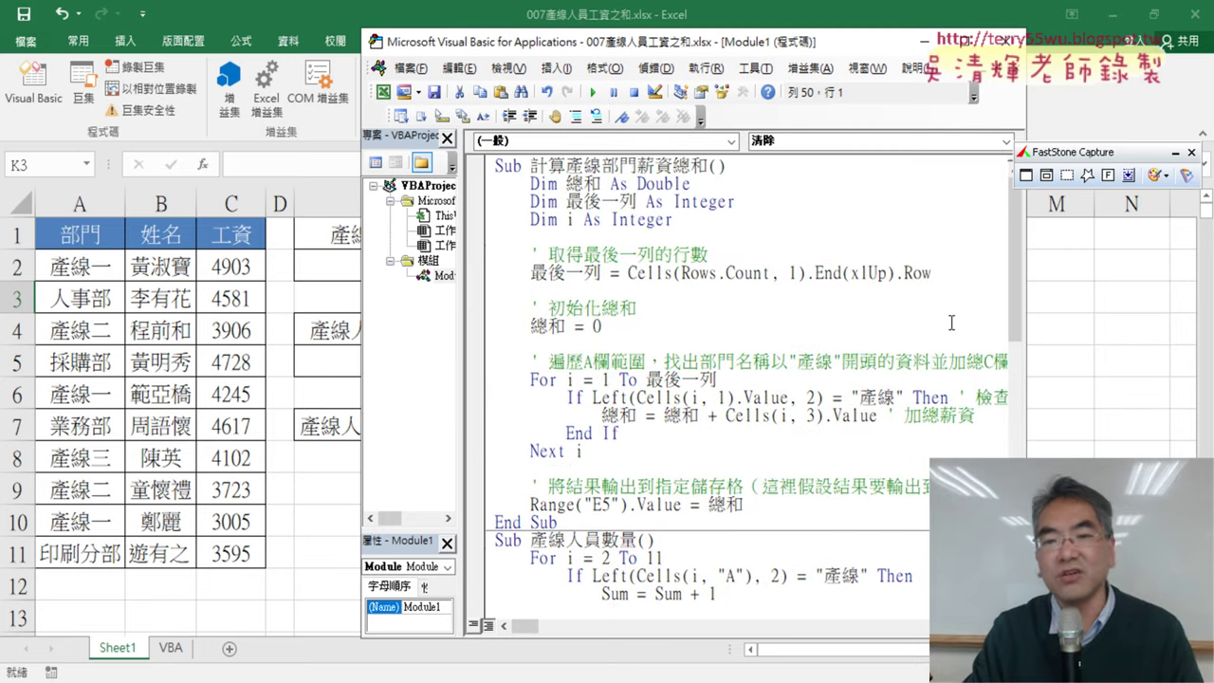
Widen the code window and highlight Dim, 總和 and As Double in the first declaration.
{"action": "left_click", "coordinate": [1175, 152]}
{"action": "left_click_drag", "start_coordinate": [1029, 252], "coordinate": [1139, 252]}
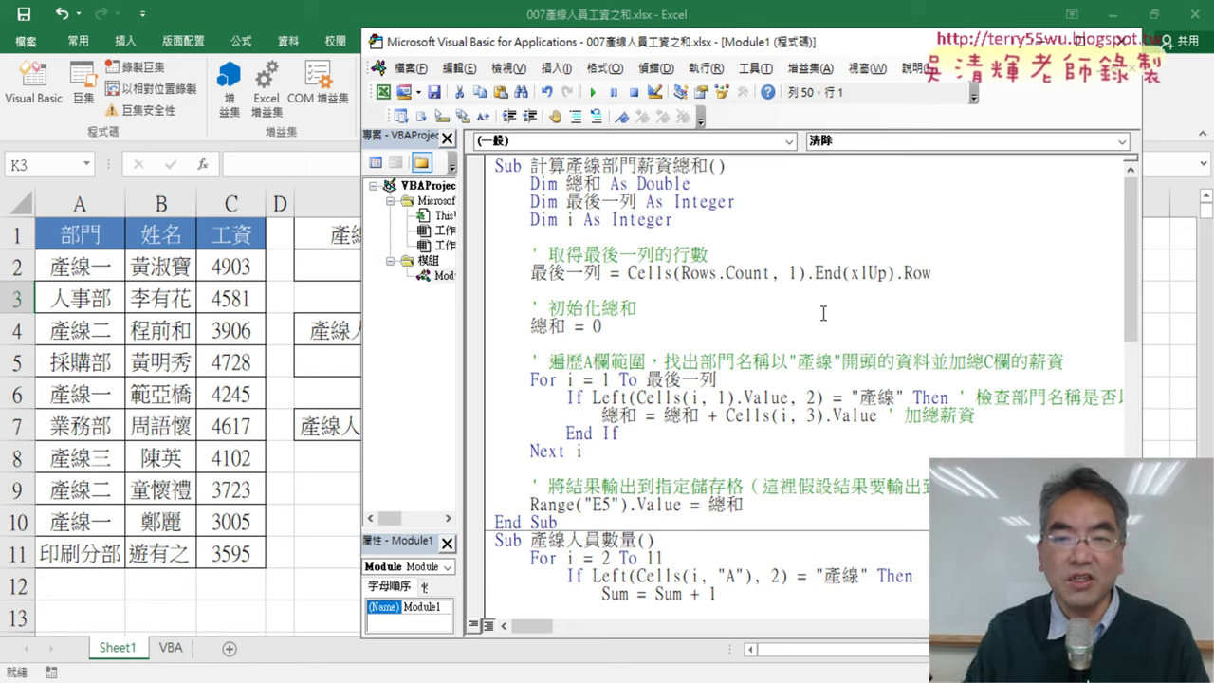
{"action": "left_click_drag", "start_coordinate": [530, 183], "coordinate": [560, 183]}
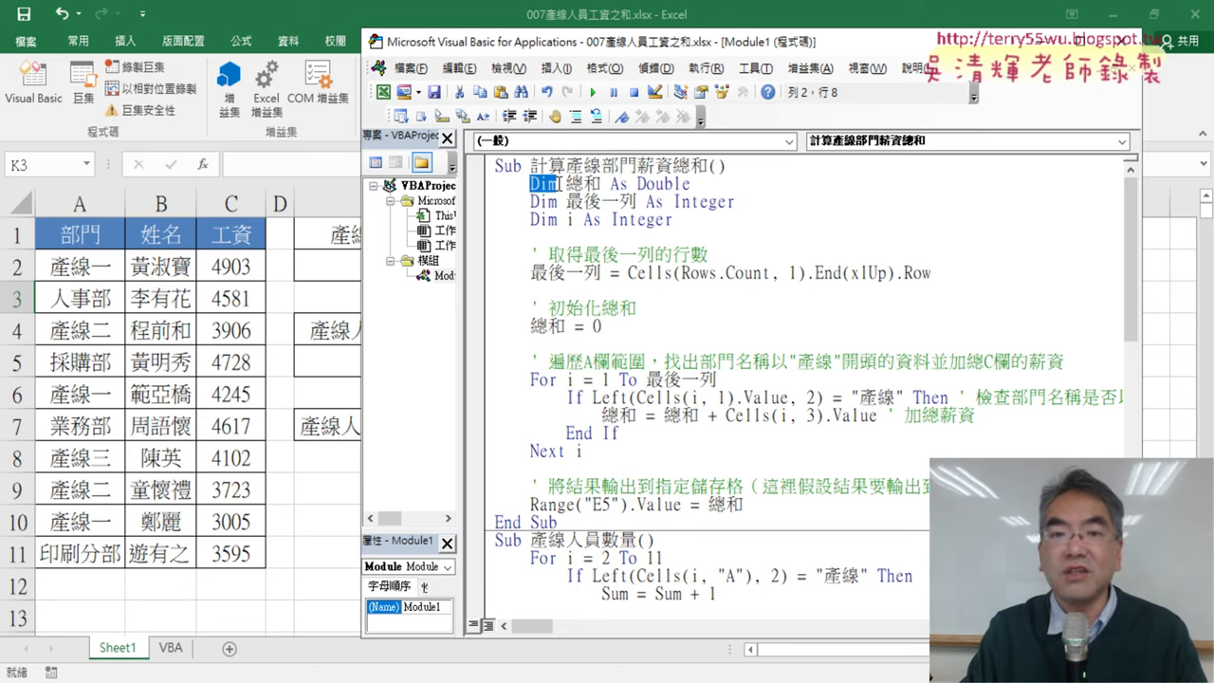
{"action": "left_click_drag", "start_coordinate": [567, 183], "coordinate": [602, 183]}
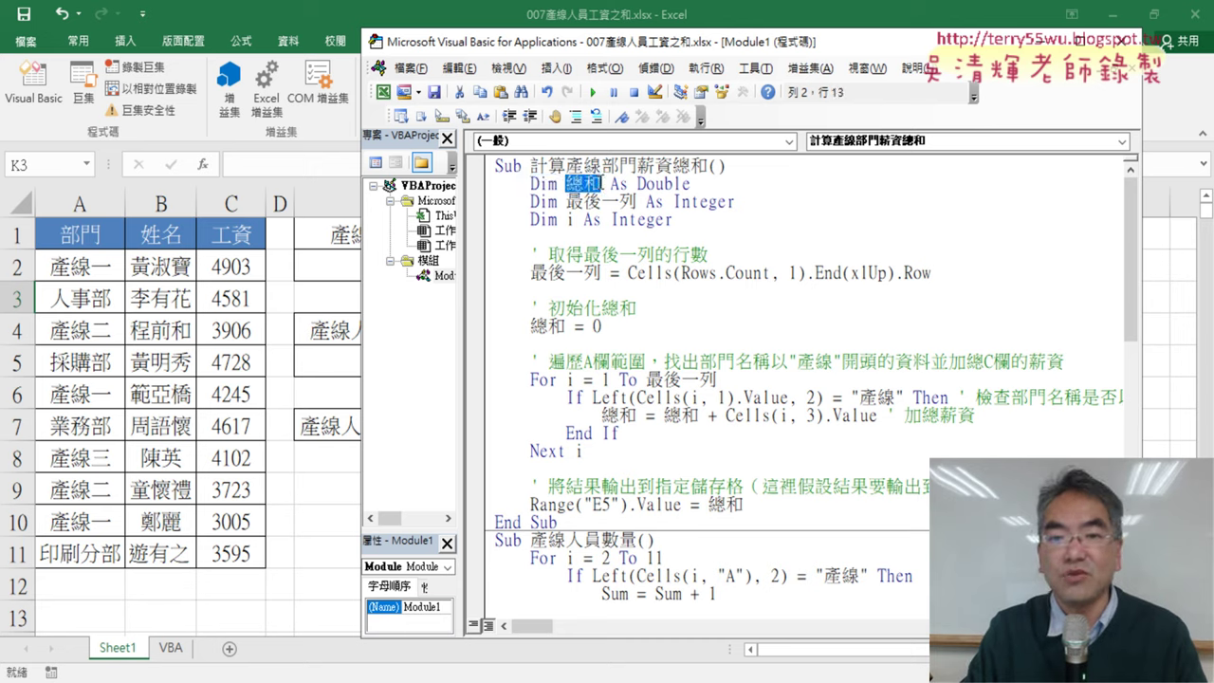
{"action": "left_click_drag", "start_coordinate": [697, 183], "coordinate": [612, 183]}
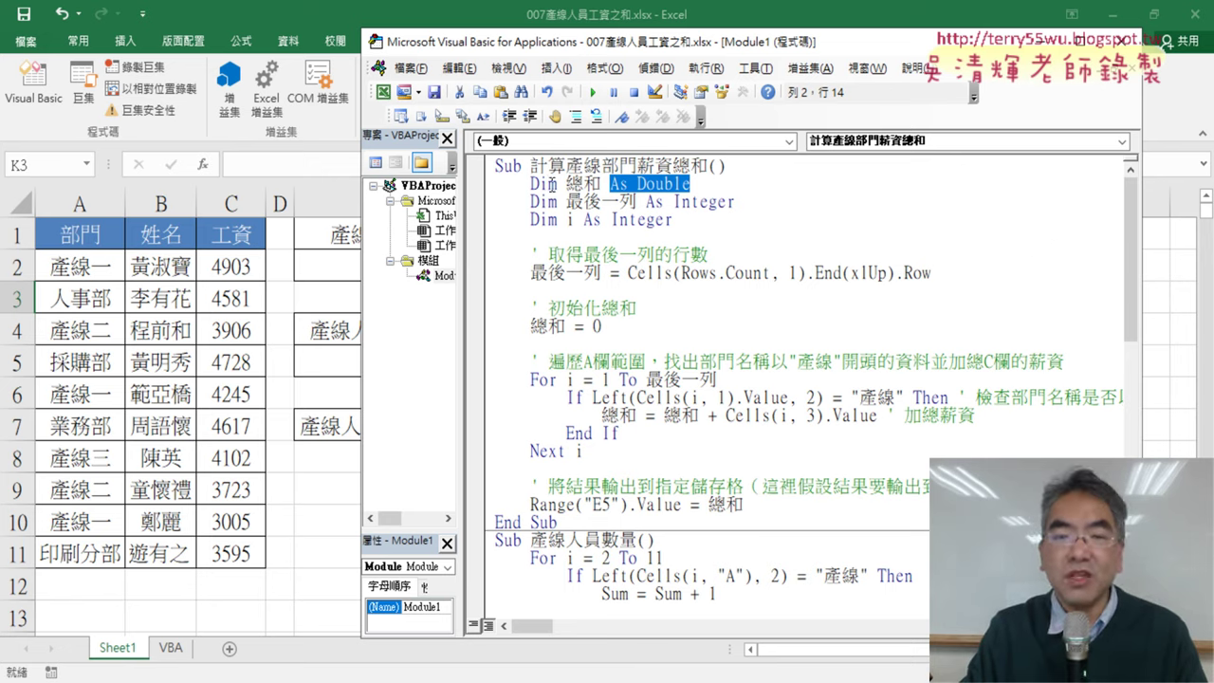
{"action": "left_click_drag", "start_coordinate": [568, 183], "coordinate": [604, 183]}
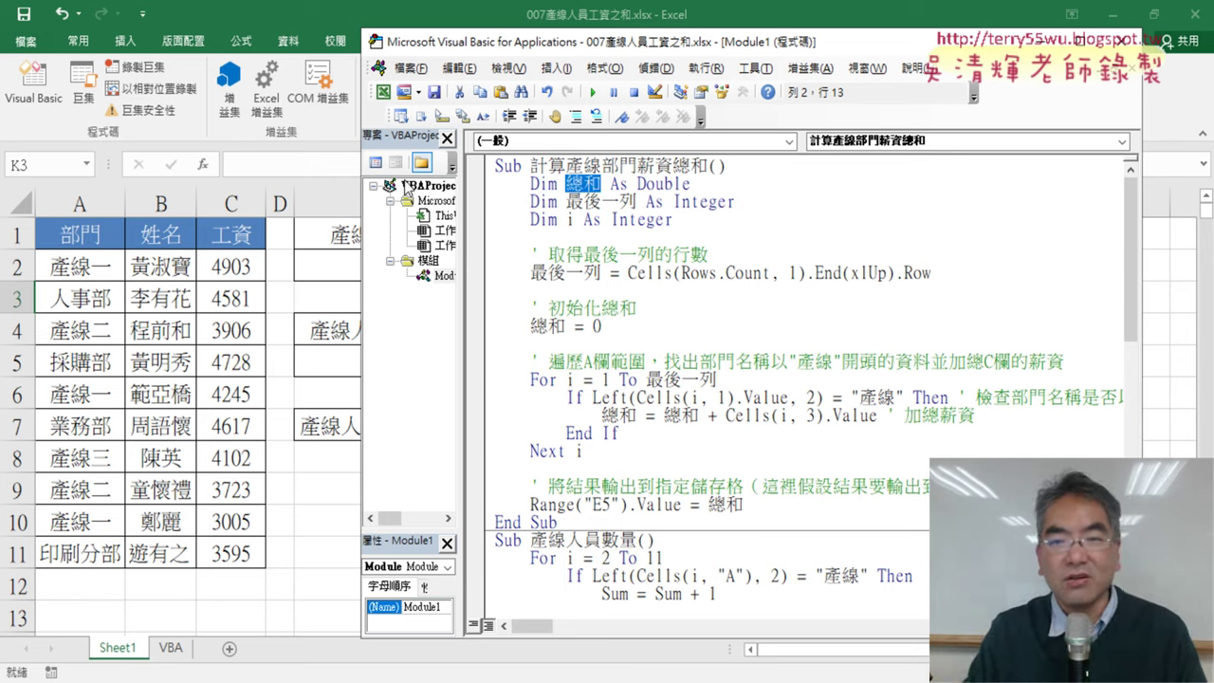
Highlight the two Integer declarations, then select all three Dim lines.
{"action": "mouse_move", "coordinate": [572, 202]}
{"action": "left_mouse_down"}
{"action": "mouse_move", "coordinate": [623, 207]}
{"action": "mouse_move", "coordinate": [696, 183]}
{"action": "mouse_move", "coordinate": [742, 201]}
{"action": "left_mouse_up"}
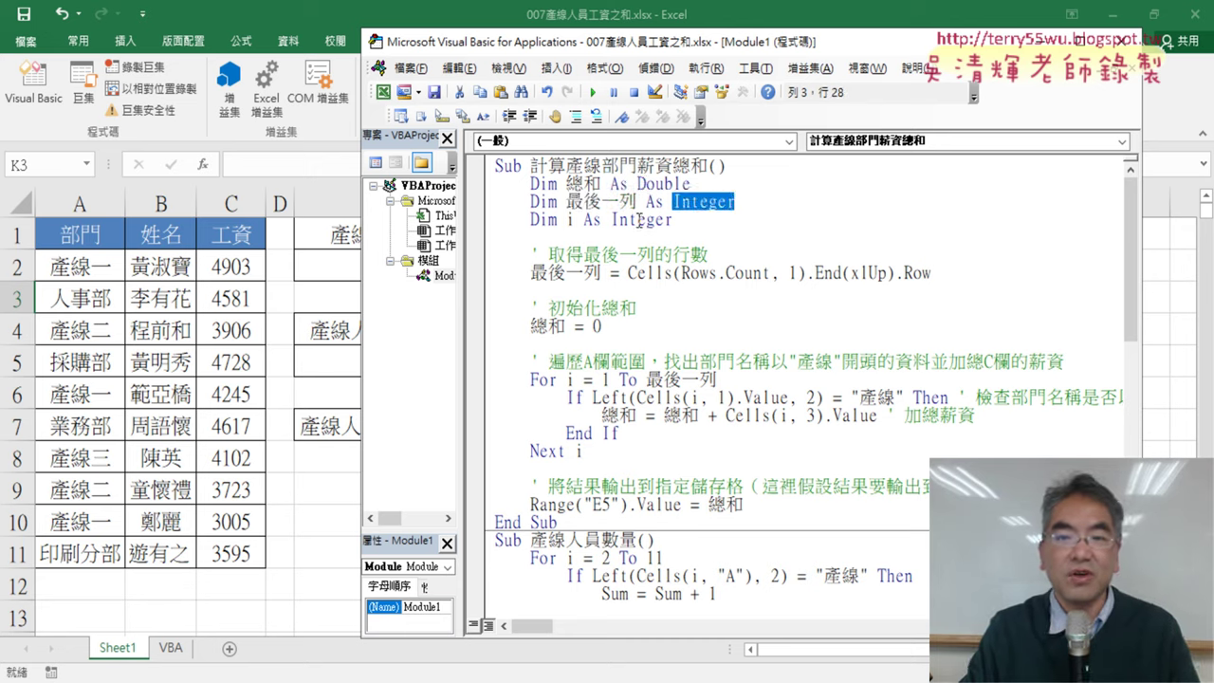
{"action": "left_click", "coordinate": [664, 219]}
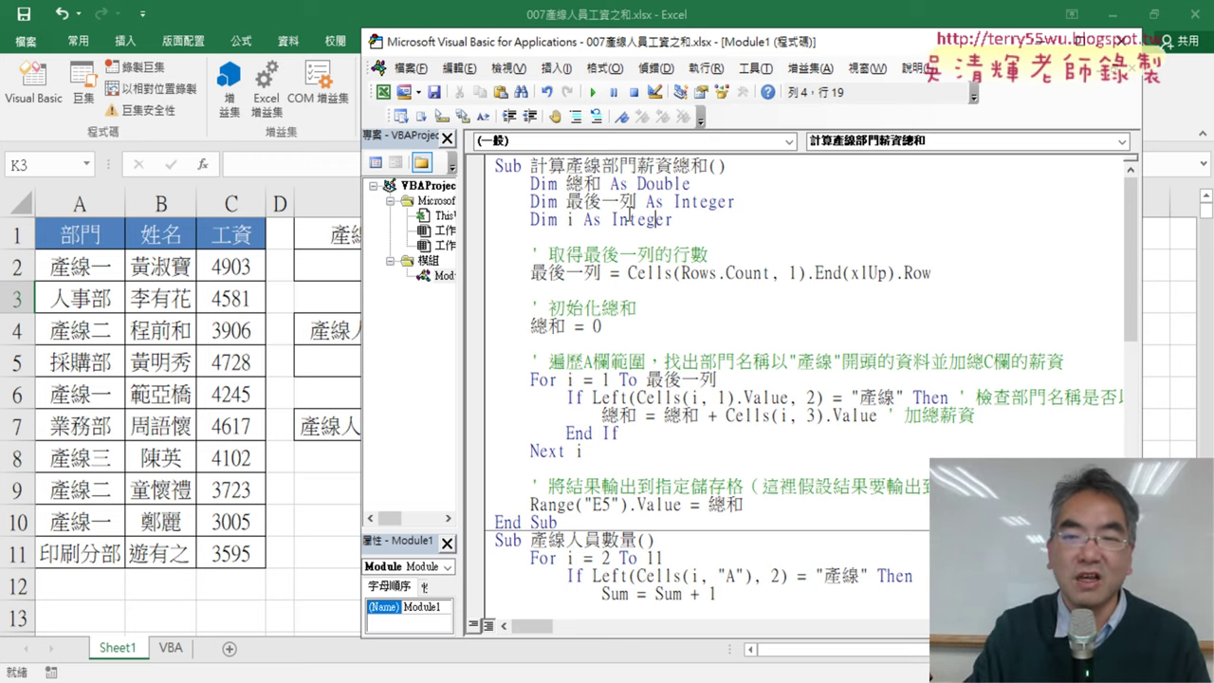
{"action": "left_click_drag", "start_coordinate": [584, 238], "coordinate": [485, 188]}
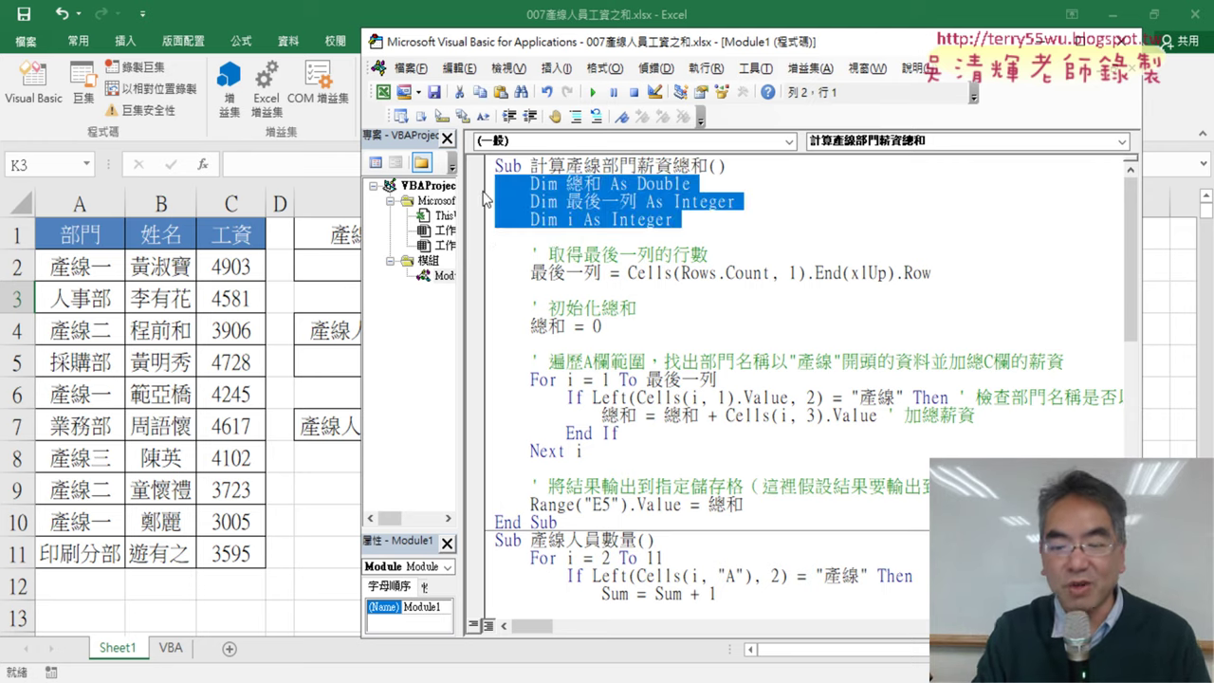
Delete the three Dim lines plus the 初始化總和 comment and 總和 = 0 line.
{"action": "key", "text": "Delete"}
{"action": "key", "text": "Delete"}
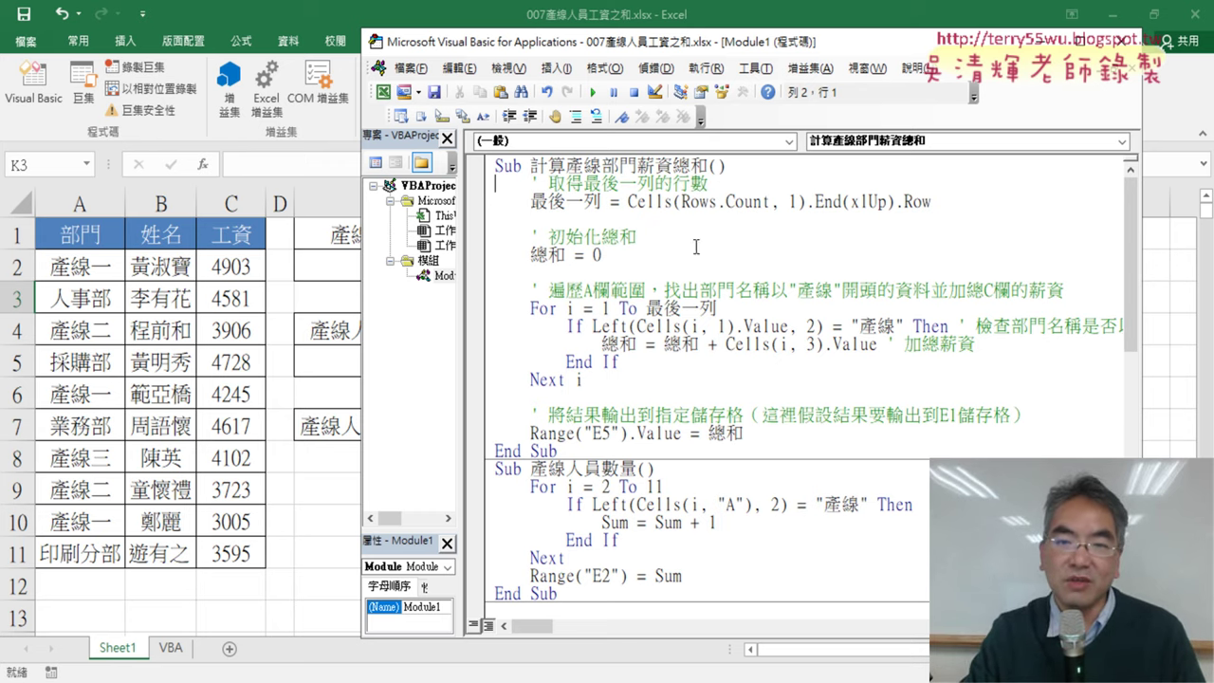
{"action": "left_click_drag", "start_coordinate": [607, 256], "coordinate": [488, 224]}
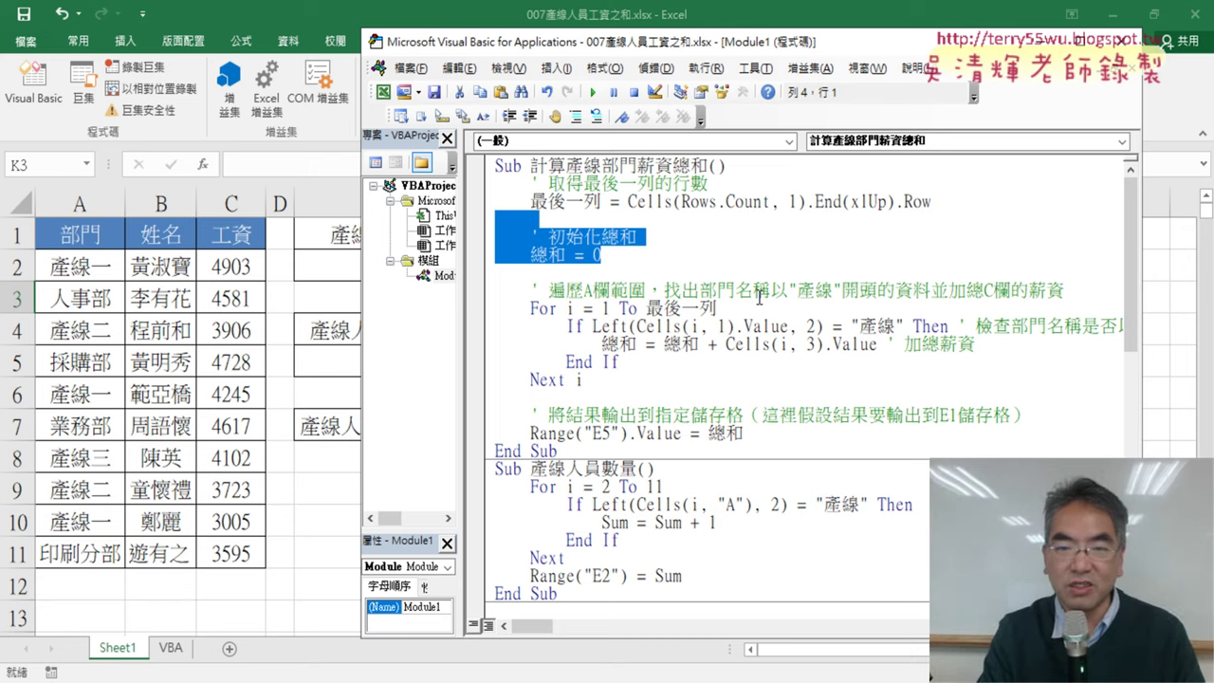
{"action": "key", "text": "Delete"}
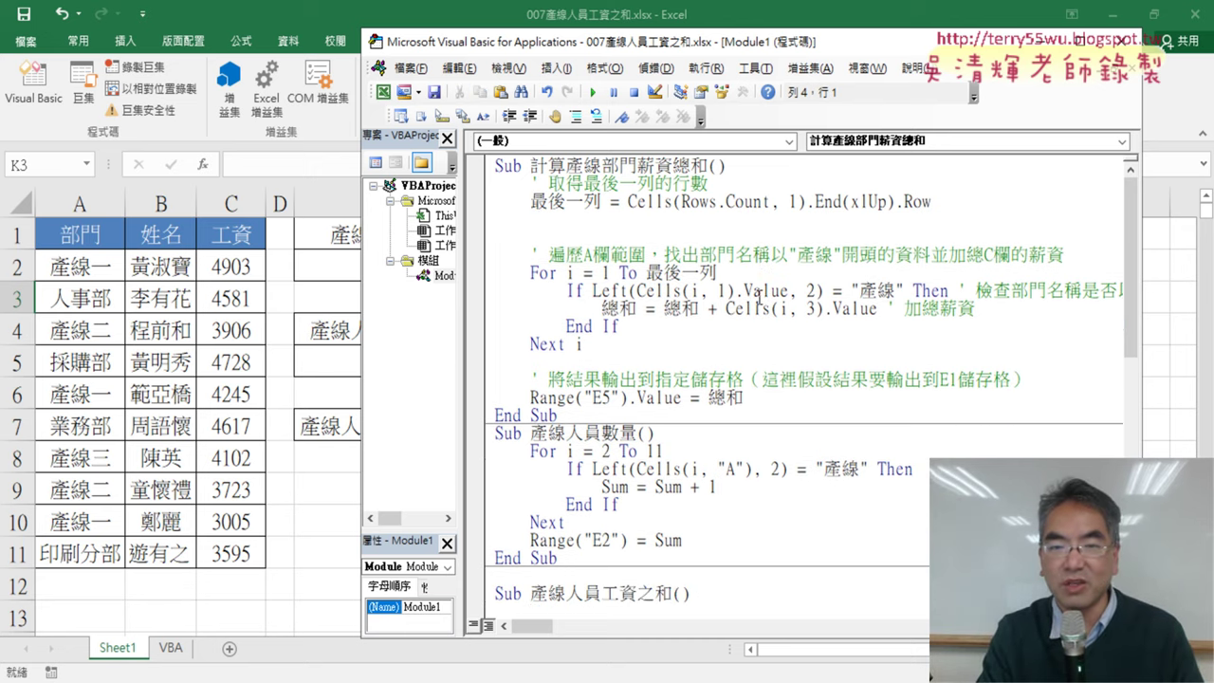
Remove leftover blank lines and replace the loop's upper bound 最後一列 with 11.
{"action": "key", "text": "Delete"}
{"action": "key", "text": "Delete"}
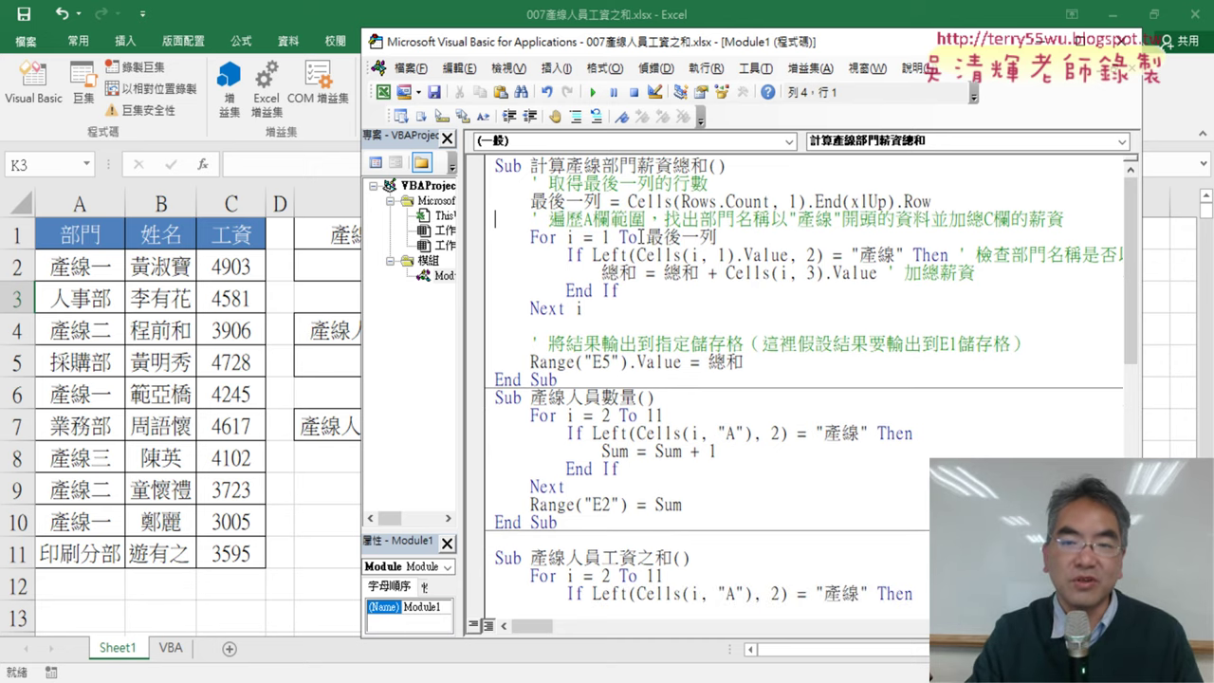
{"action": "left_click_drag", "start_coordinate": [647, 237], "coordinate": [716, 237]}
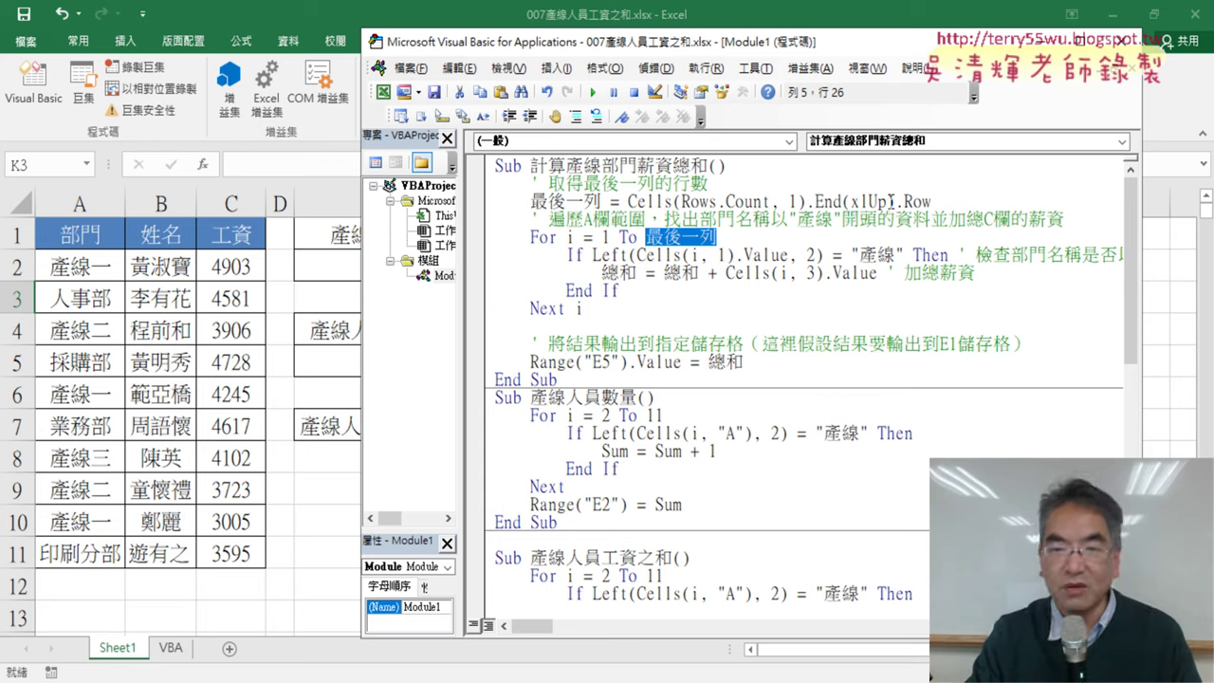
{"action": "type", "text": "11"}
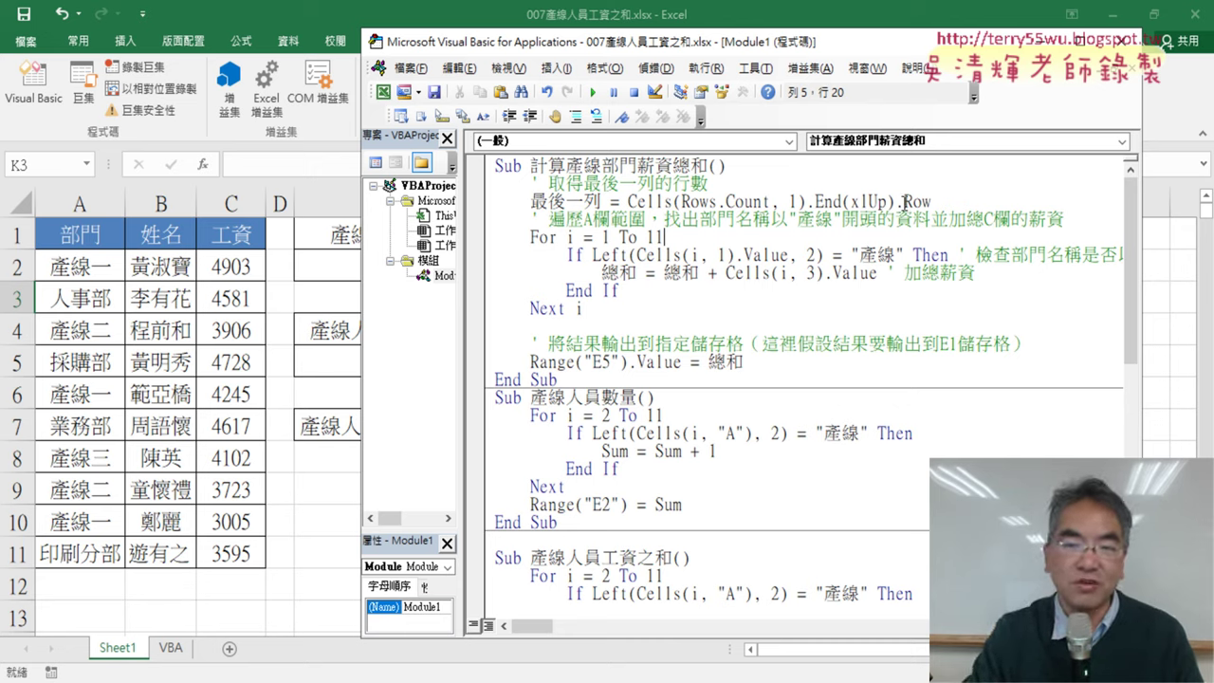
{"action": "left_click_drag", "start_coordinate": [677, 237], "coordinate": [657, 240]}
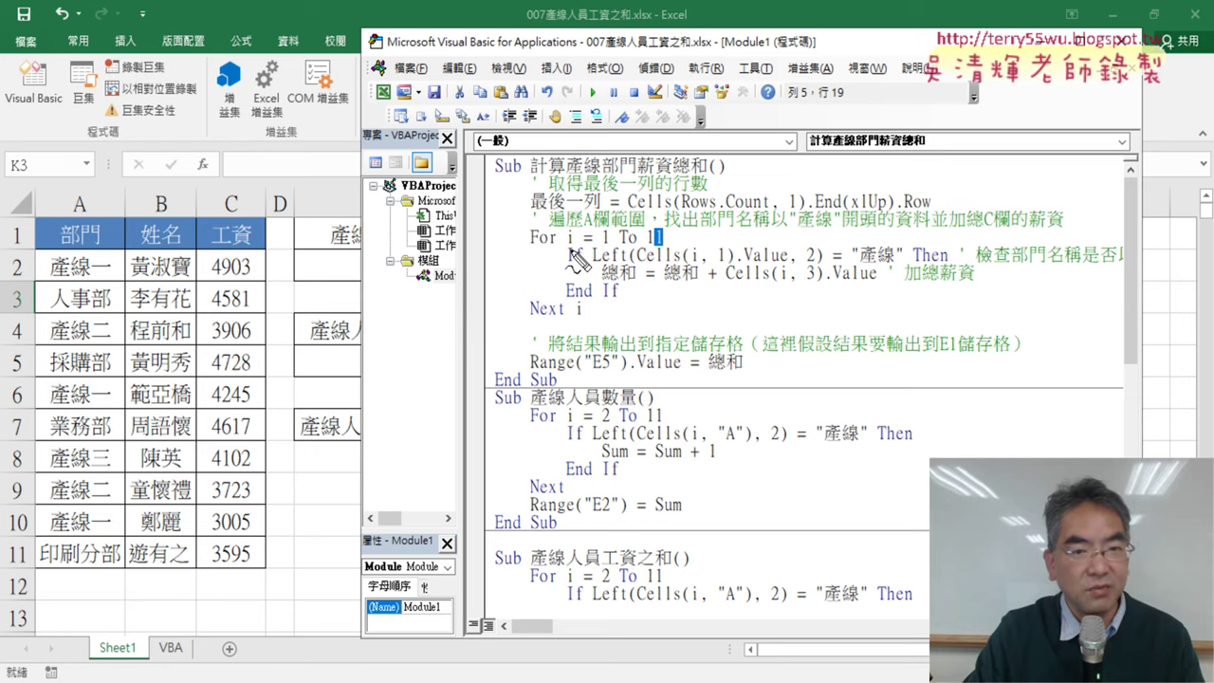
Mark data rows 2 to 11, change the loop to For i = 2 To 11, and check column A's last row.
{"action": "left_click_drag", "start_coordinate": [606, 220], "coordinate": [615, 245]}
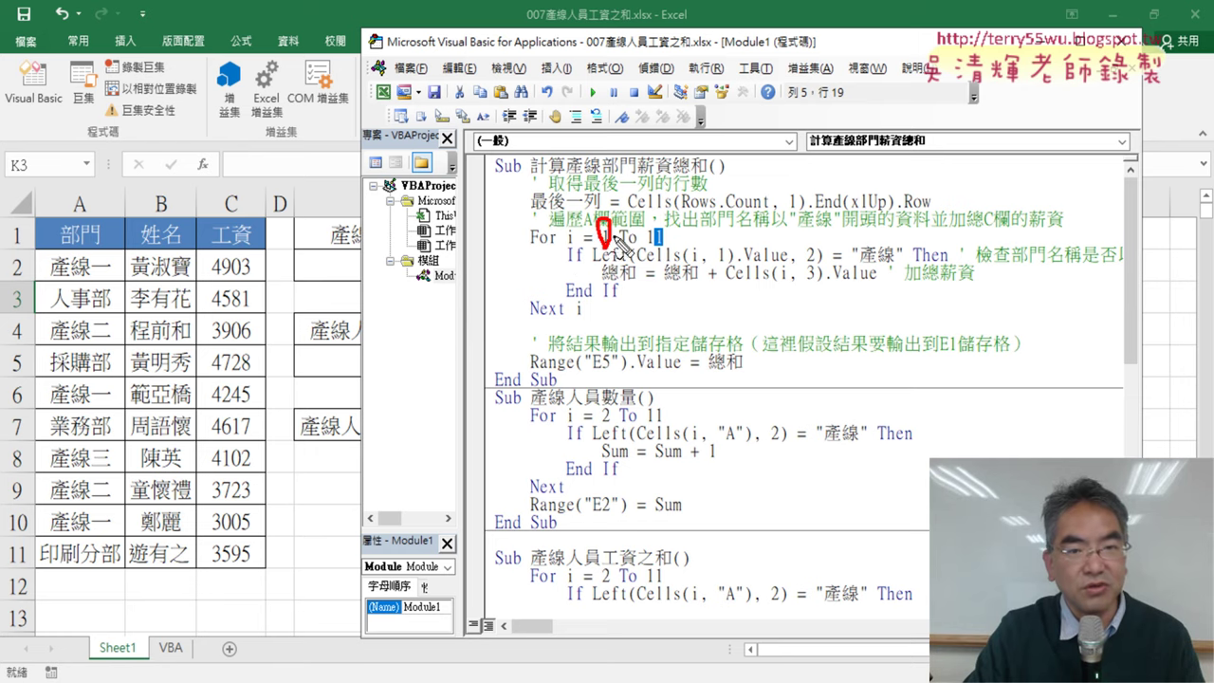
{"action": "left_click_drag", "start_coordinate": [38, 269], "coordinate": [23, 285]}
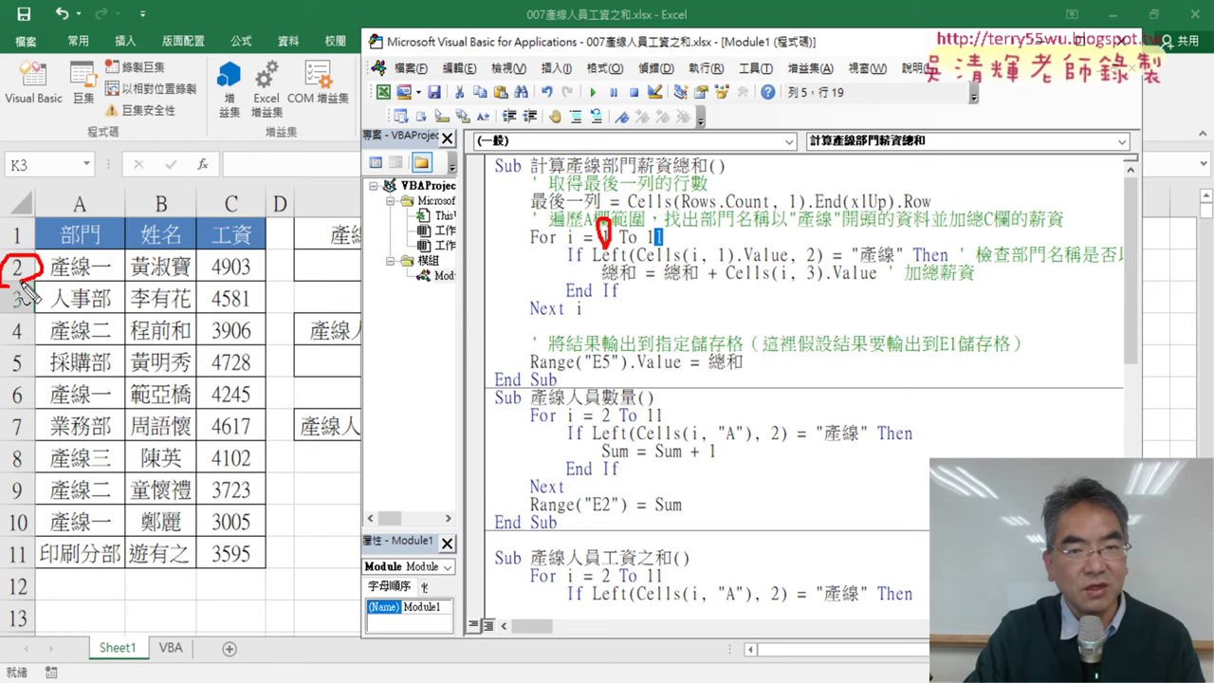
{"action": "left_click_drag", "start_coordinate": [30, 537], "coordinate": [34, 572]}
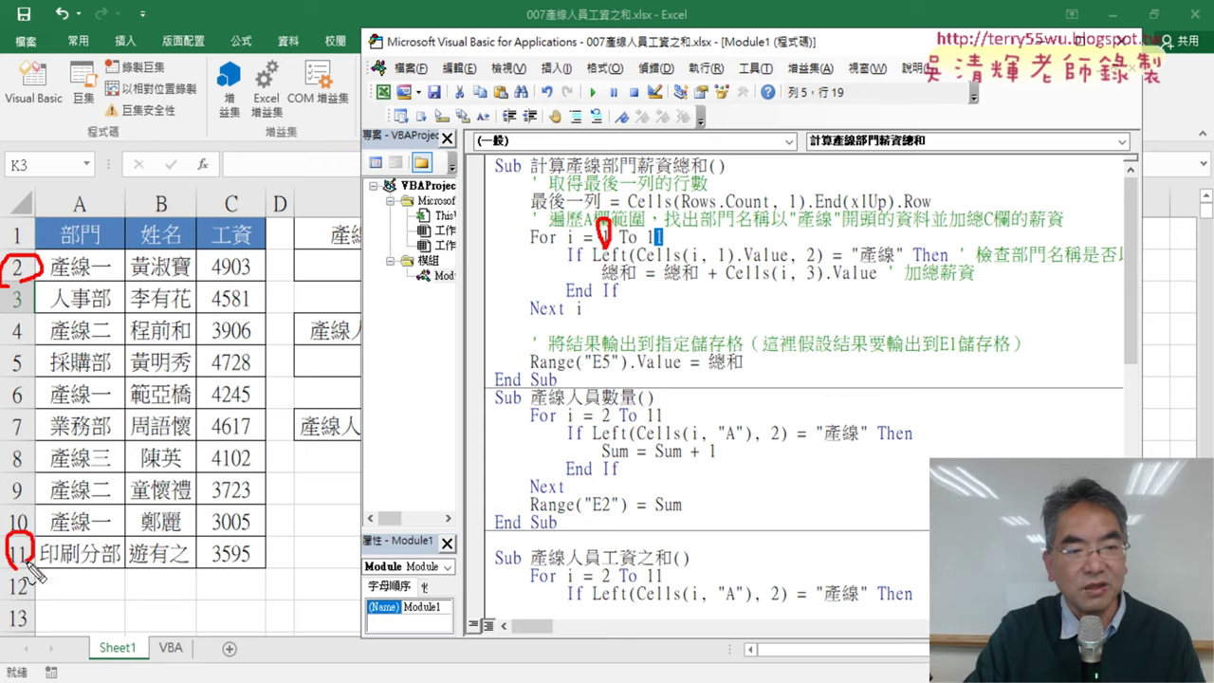
{"action": "key", "text": "Escape"}
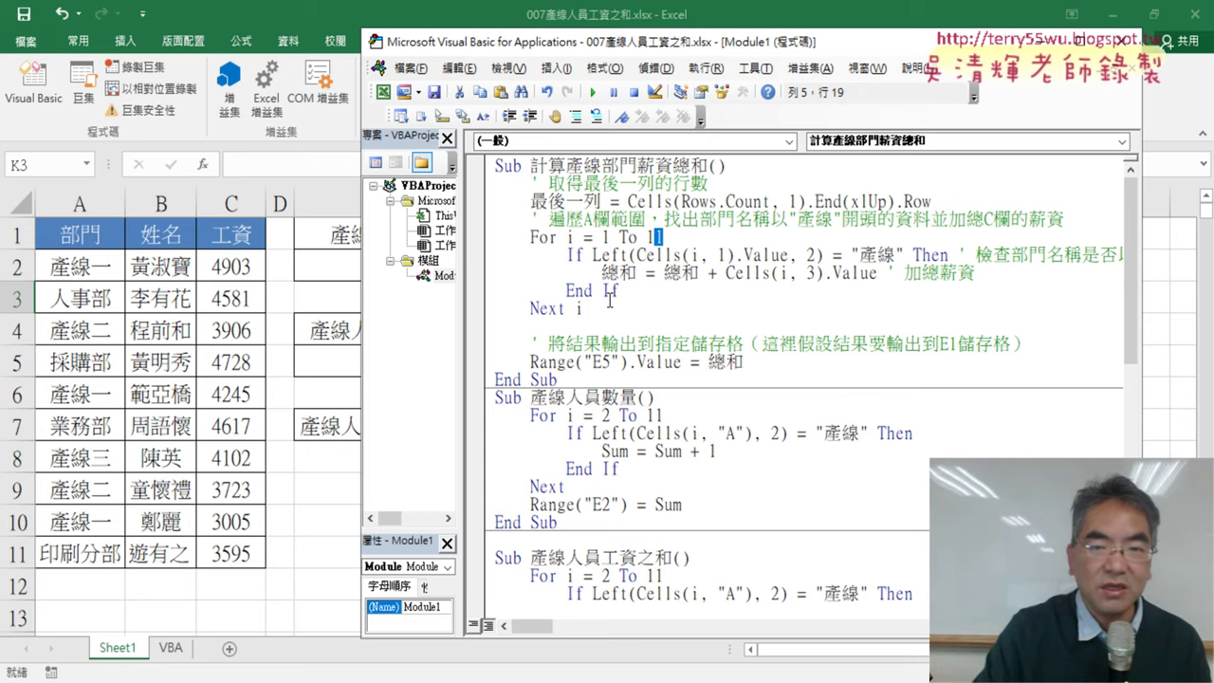
{"action": "double_click", "coordinate": [608, 237]}
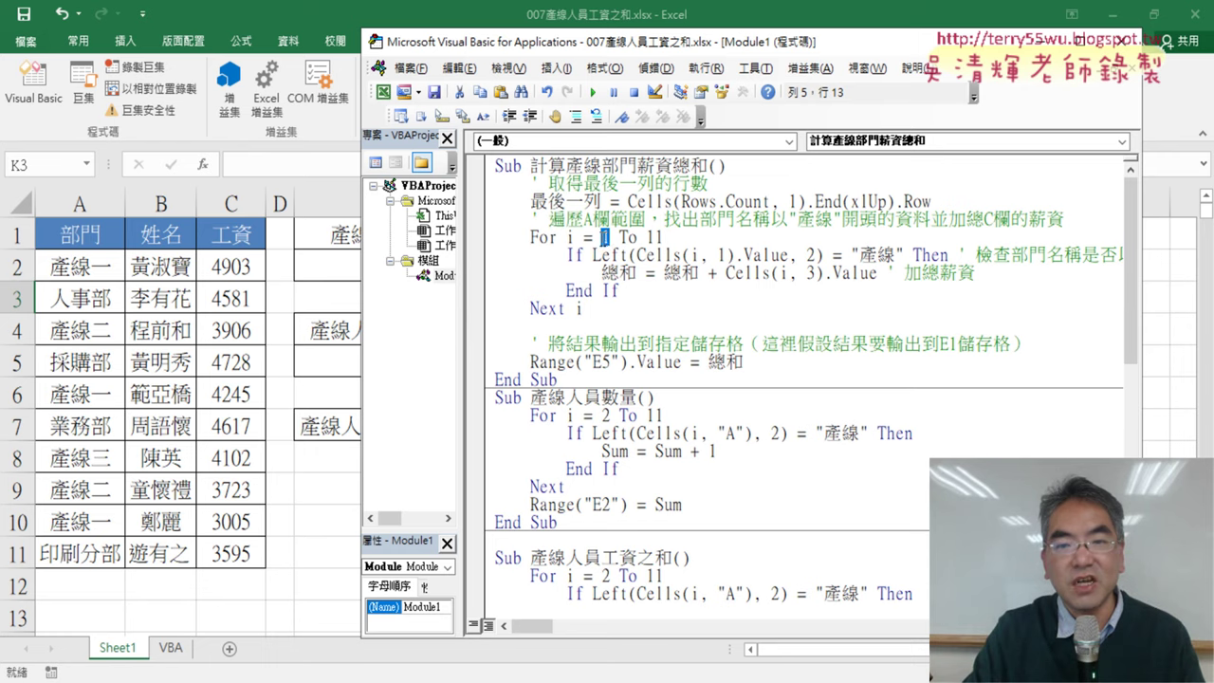
{"action": "type", "text": "2"}
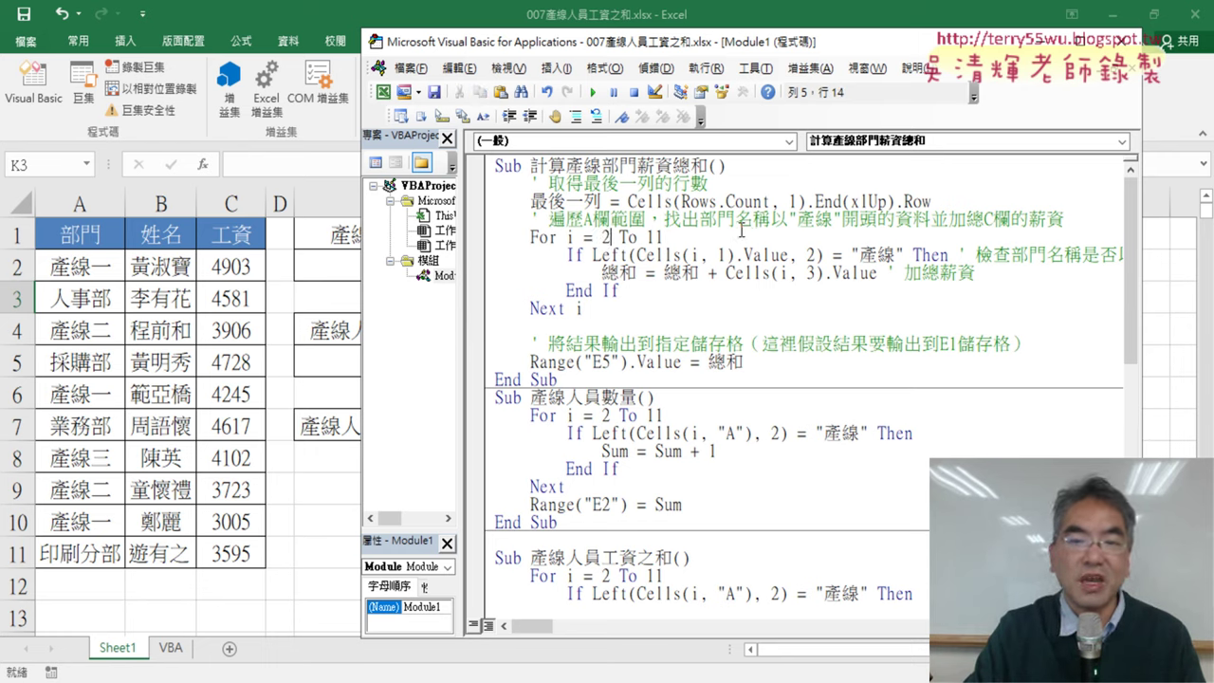
{"action": "left_click_drag", "start_coordinate": [668, 238], "coordinate": [646, 237]}
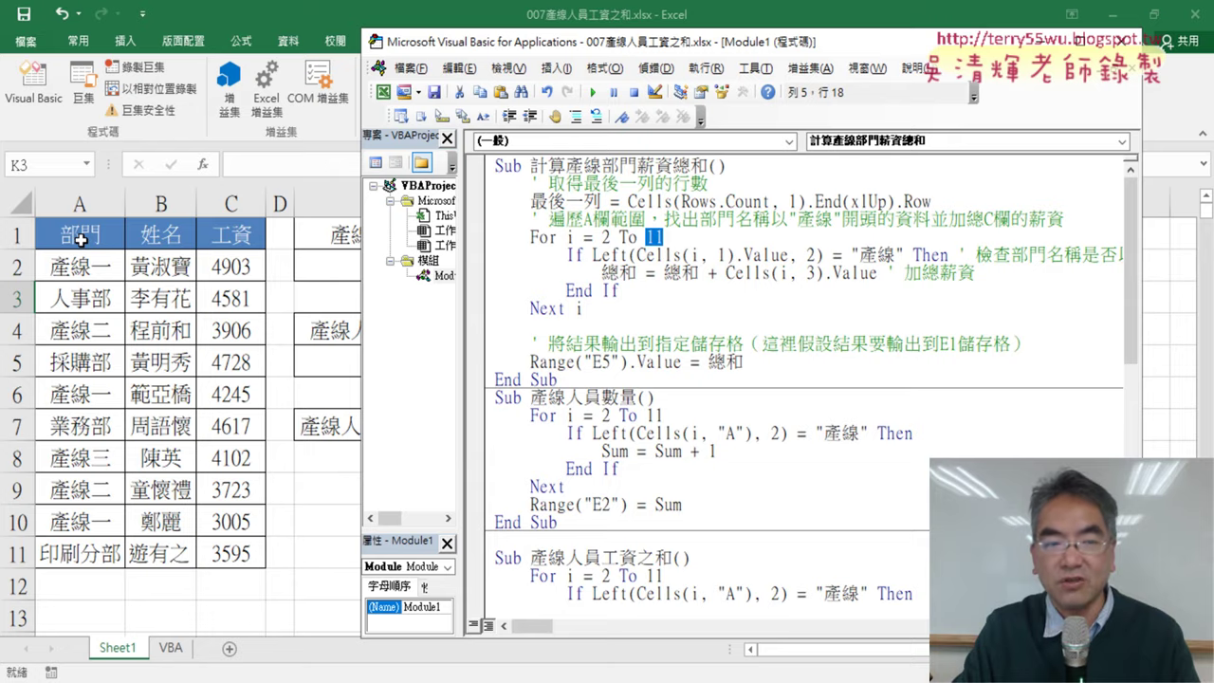
{"action": "left_click", "coordinate": [81, 239]}
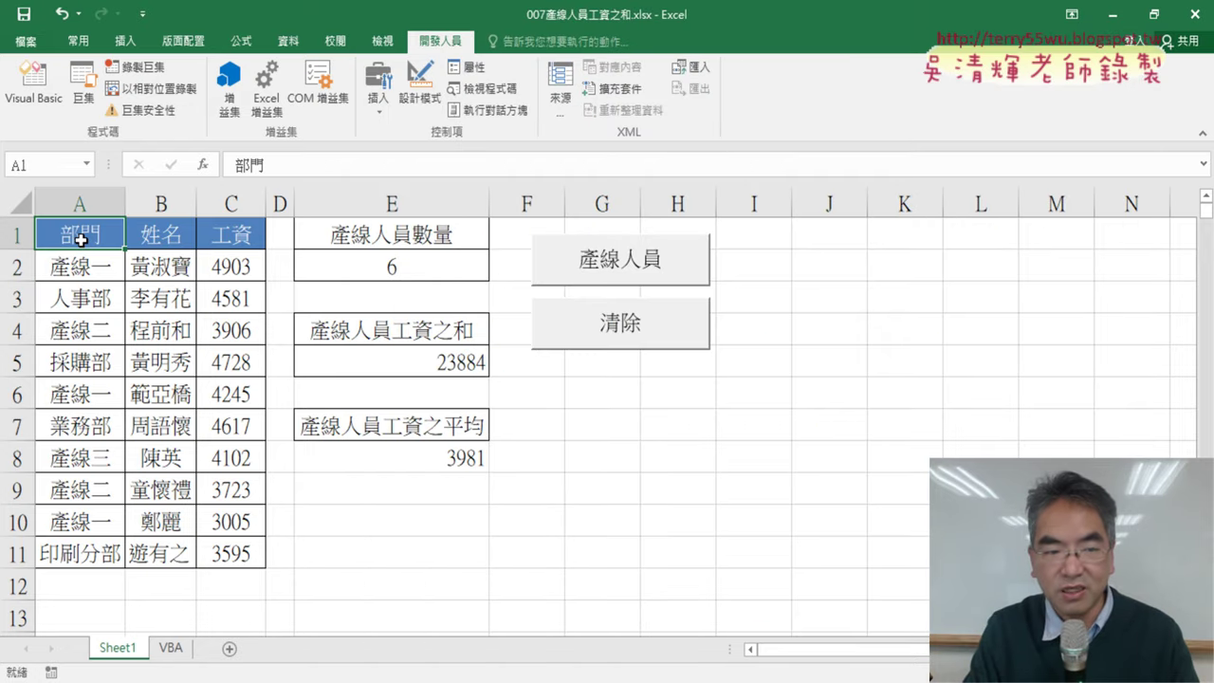
{"action": "key", "text": "ctrl+Down"}
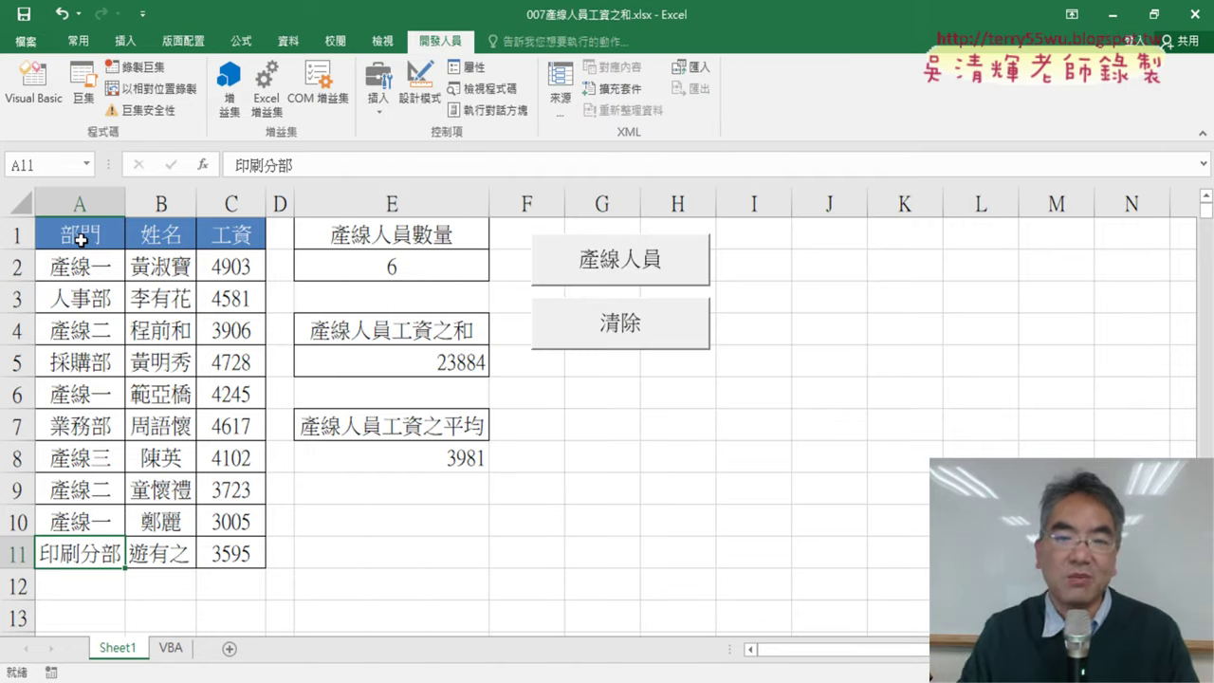
Reopen the editor, select the Cells(Rows.Count, 1).End(xlUp).Row expression, then return to the worksheet.
{"action": "left_click", "coordinate": [32, 95]}
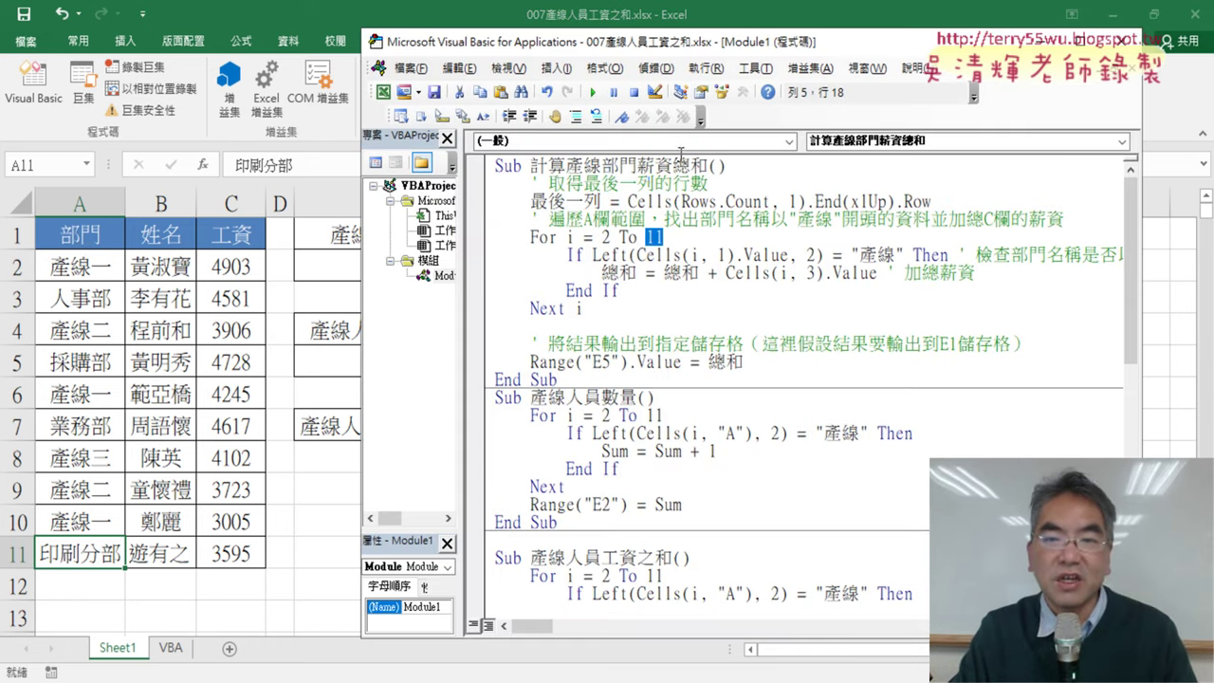
{"action": "left_click_drag", "start_coordinate": [628, 201], "coordinate": [773, 205]}
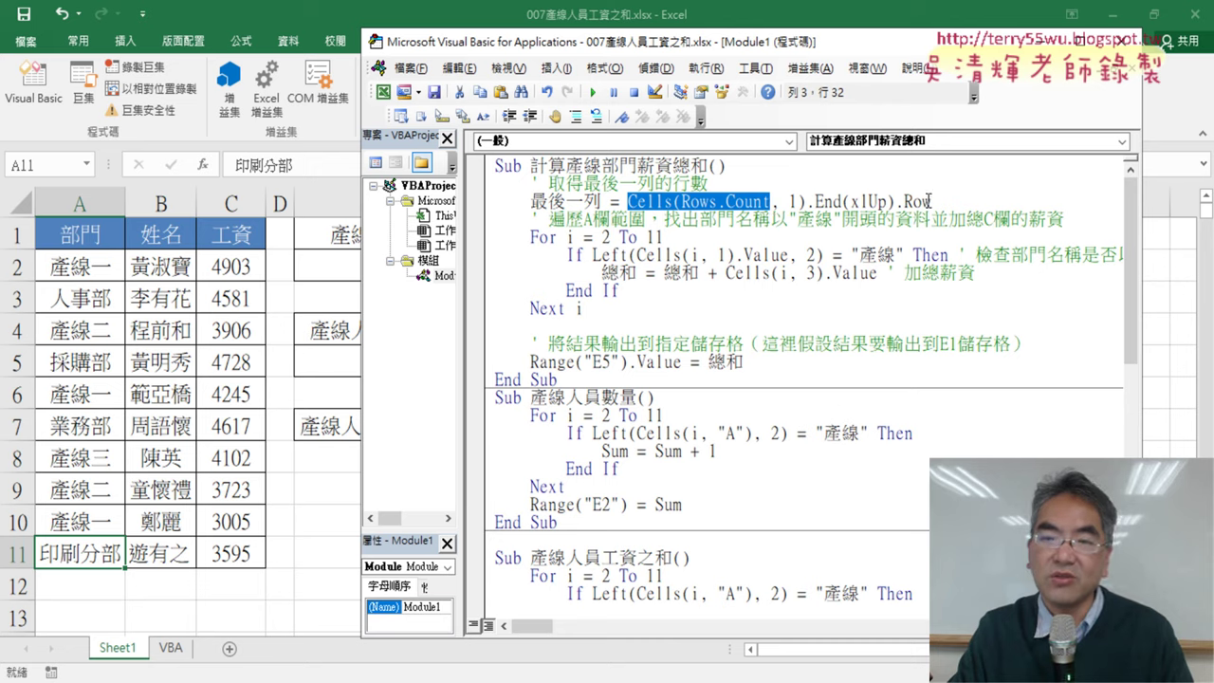
{"action": "mouse_move", "coordinate": [930, 202]}
{"action": "left_mouse_down"}
{"action": "mouse_move", "coordinate": [583, 201]}
{"action": "mouse_move", "coordinate": [628, 201]}
{"action": "left_mouse_up"}
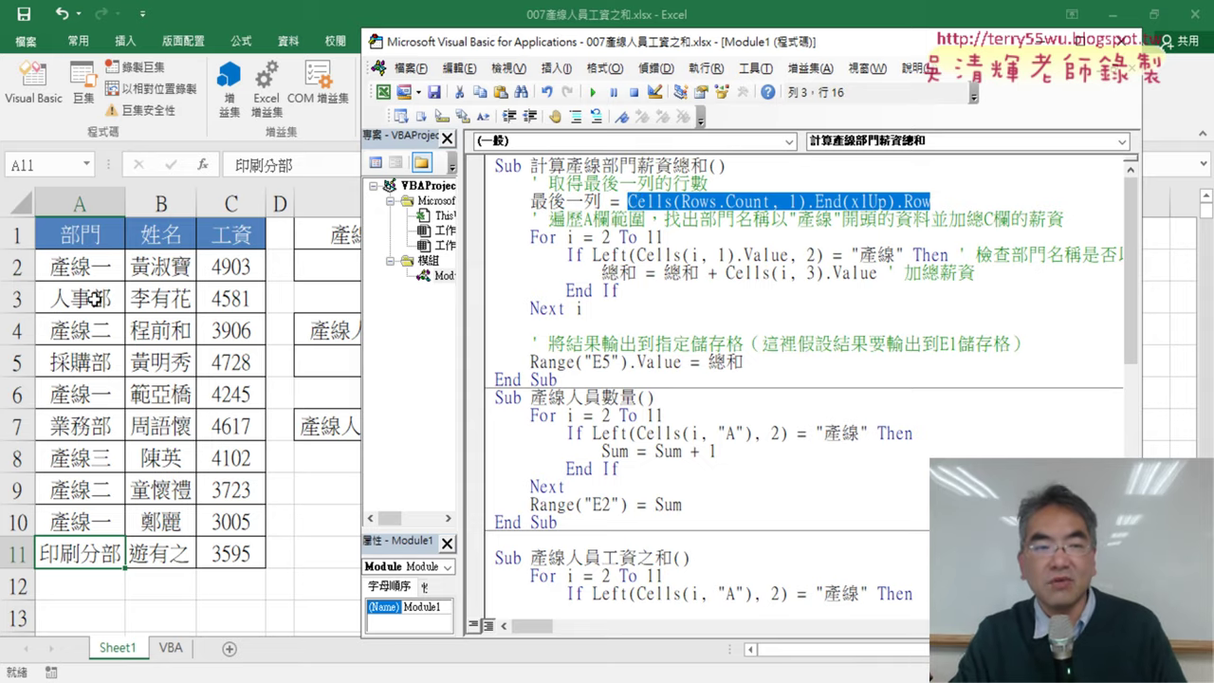
{"action": "left_click", "coordinate": [67, 237]}
{"action": "key", "text": "ctrl+Down"}
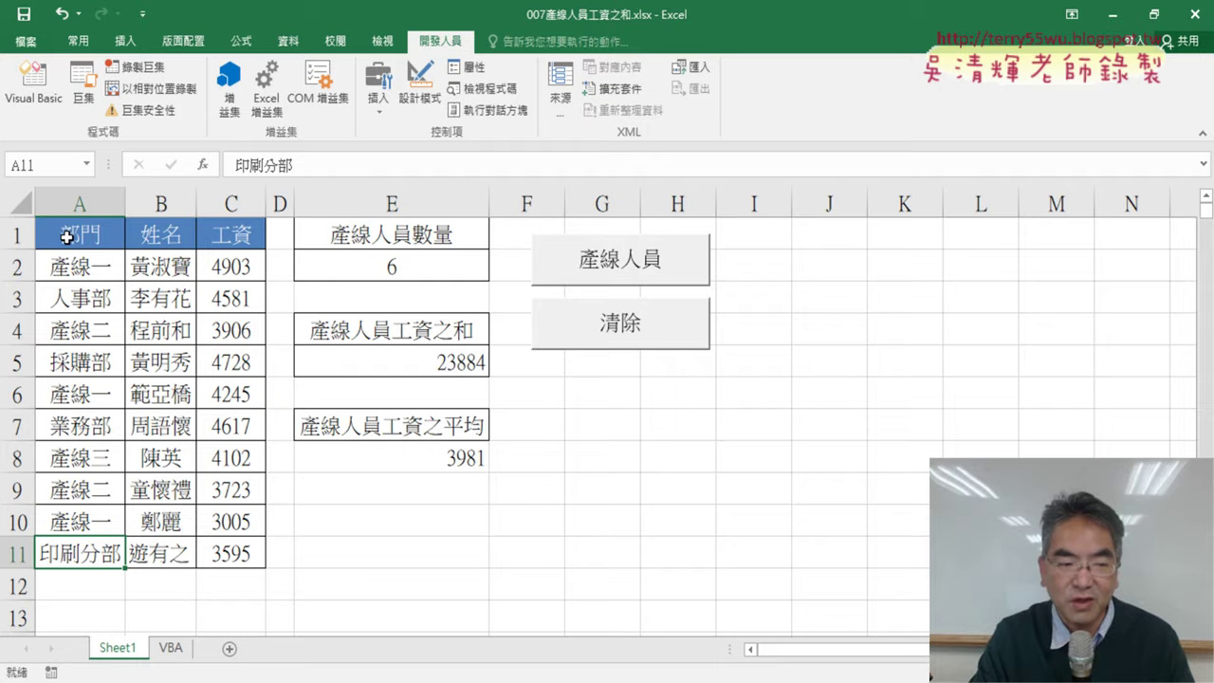
{"action": "key", "text": "ctrl+Down"}
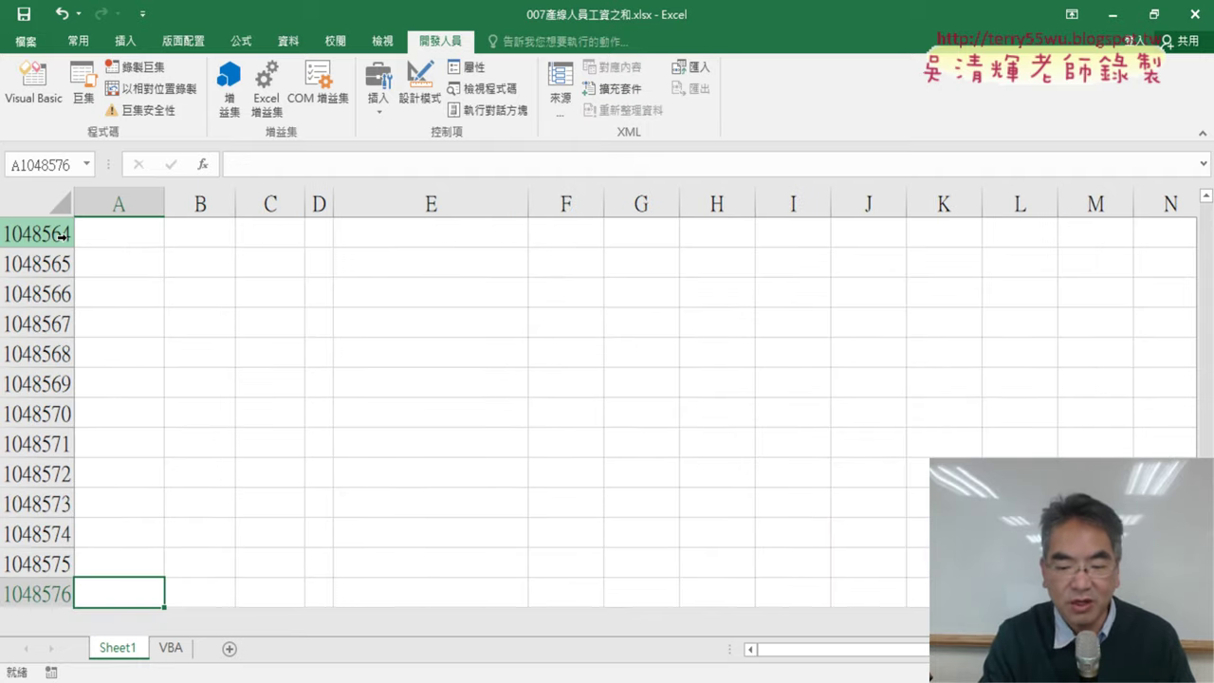
{"action": "key", "text": "ctrl+Up"}
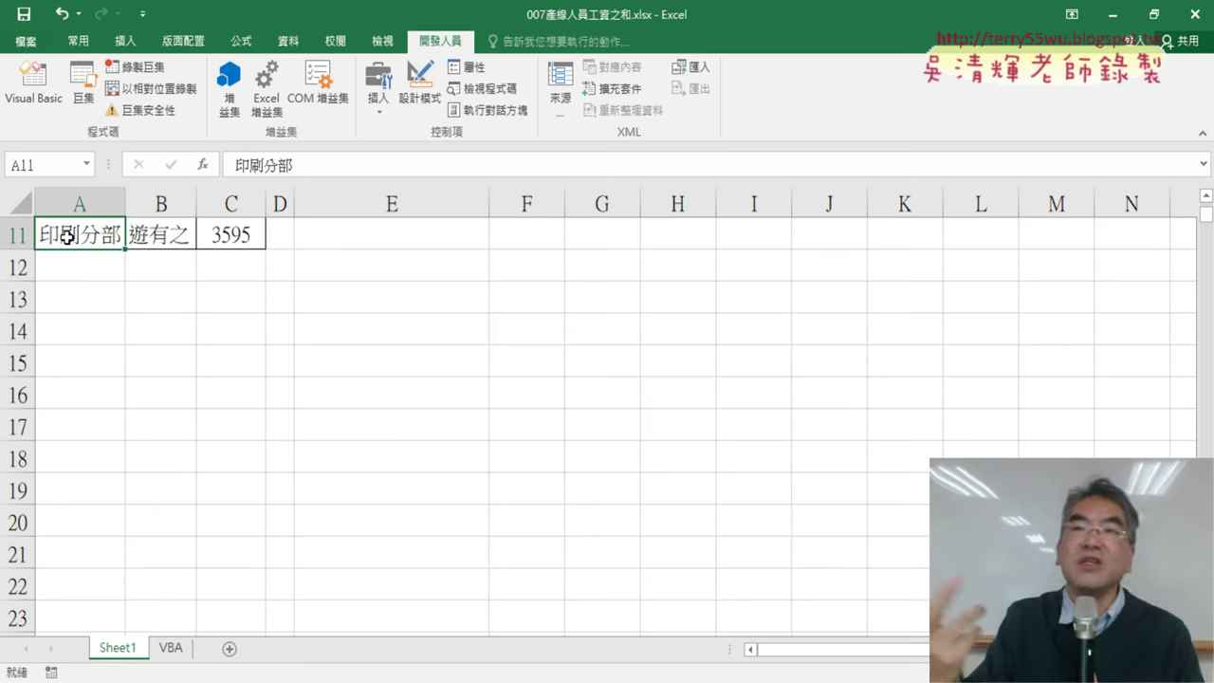
{"action": "key", "text": "ctrl+Home"}
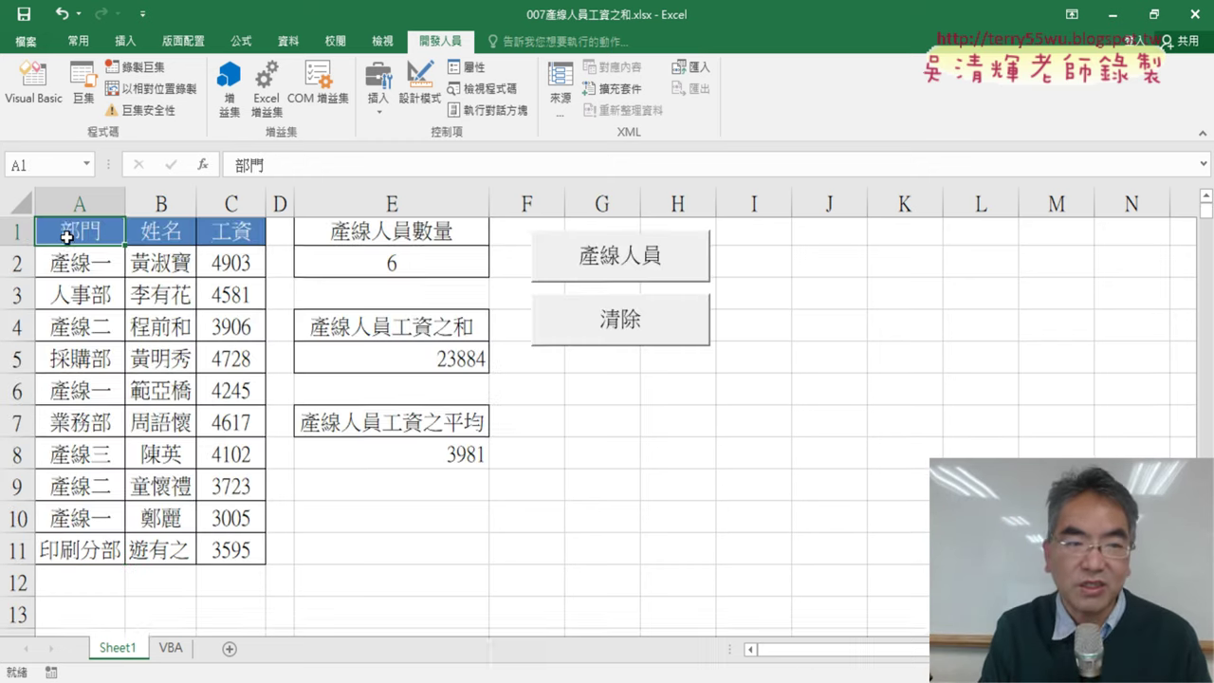
{"action": "left_click", "coordinate": [33, 84]}
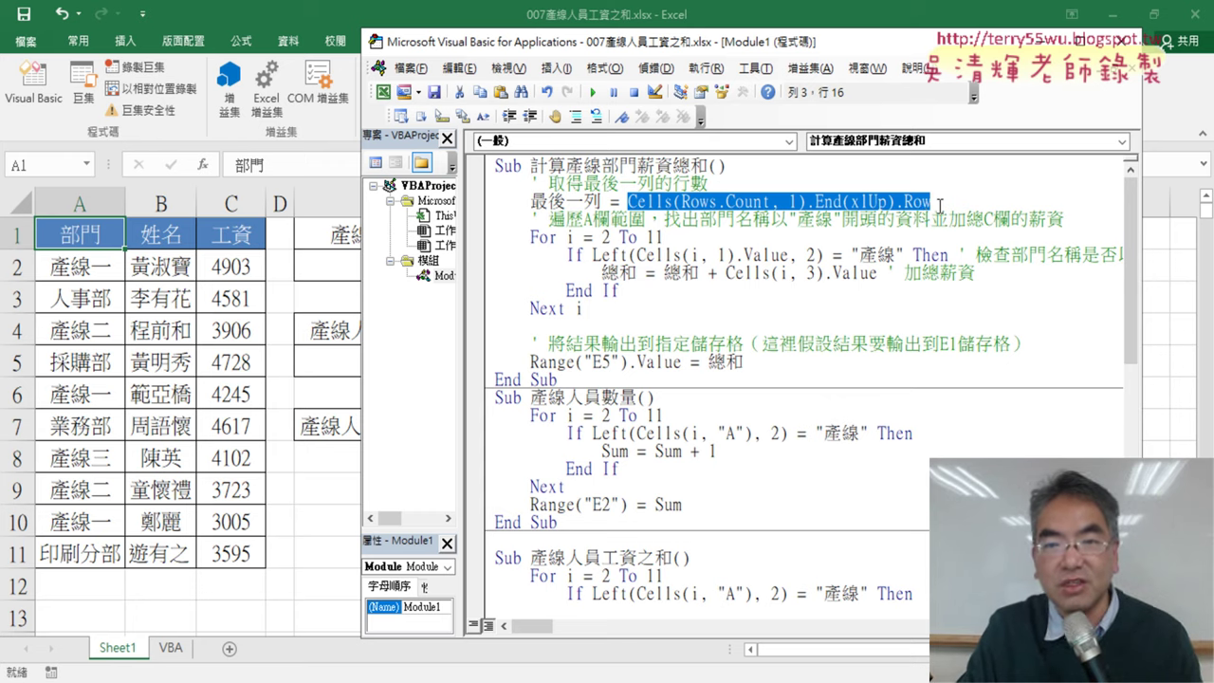
Replace the last-row expression with Range("A1").End(xlDown).Row using the IntelliSense suggestions.
{"action": "left_click_drag", "start_coordinate": [934, 203], "coordinate": [635, 203]}
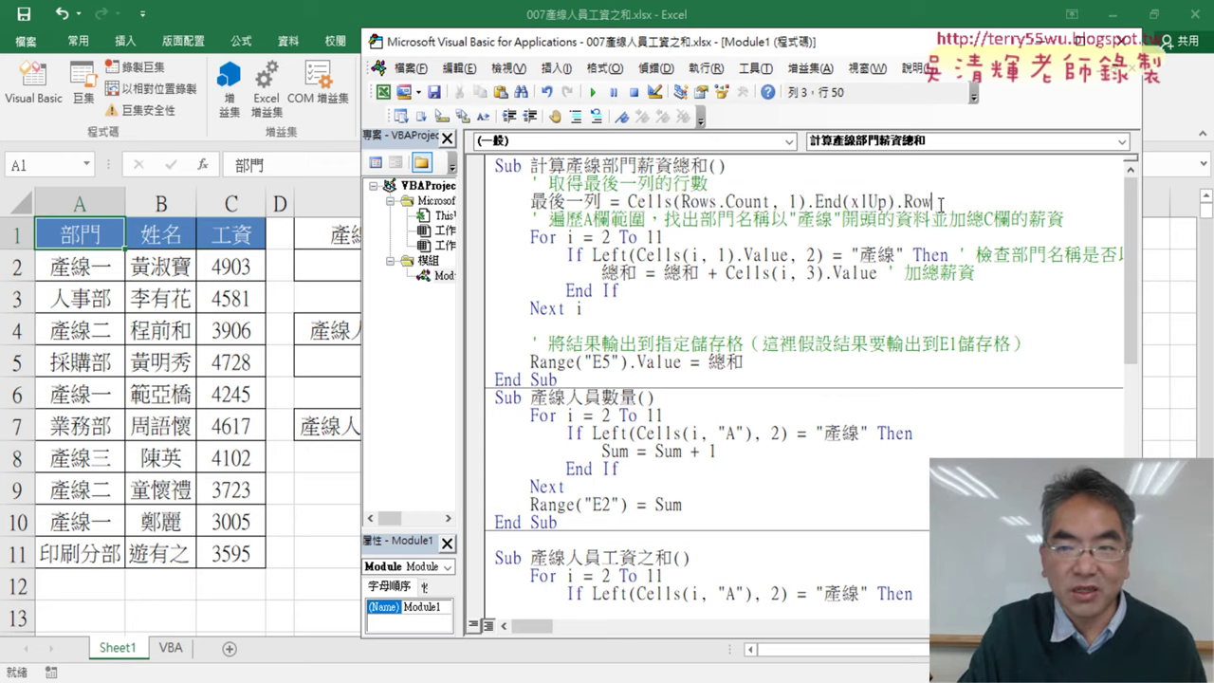
{"action": "key", "text": "BackSpace"}
{"action": "key", "text": "BackSpace"}
{"action": "type", "text": "r"}
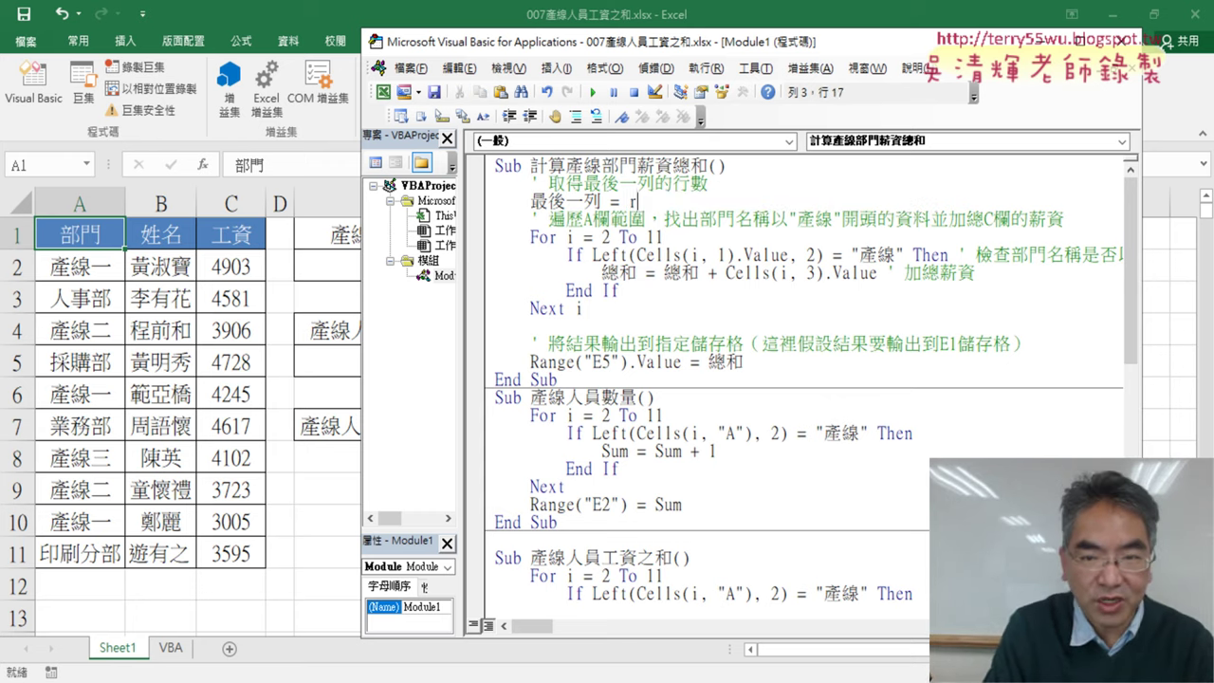
{"action": "type", "text": "ange"}
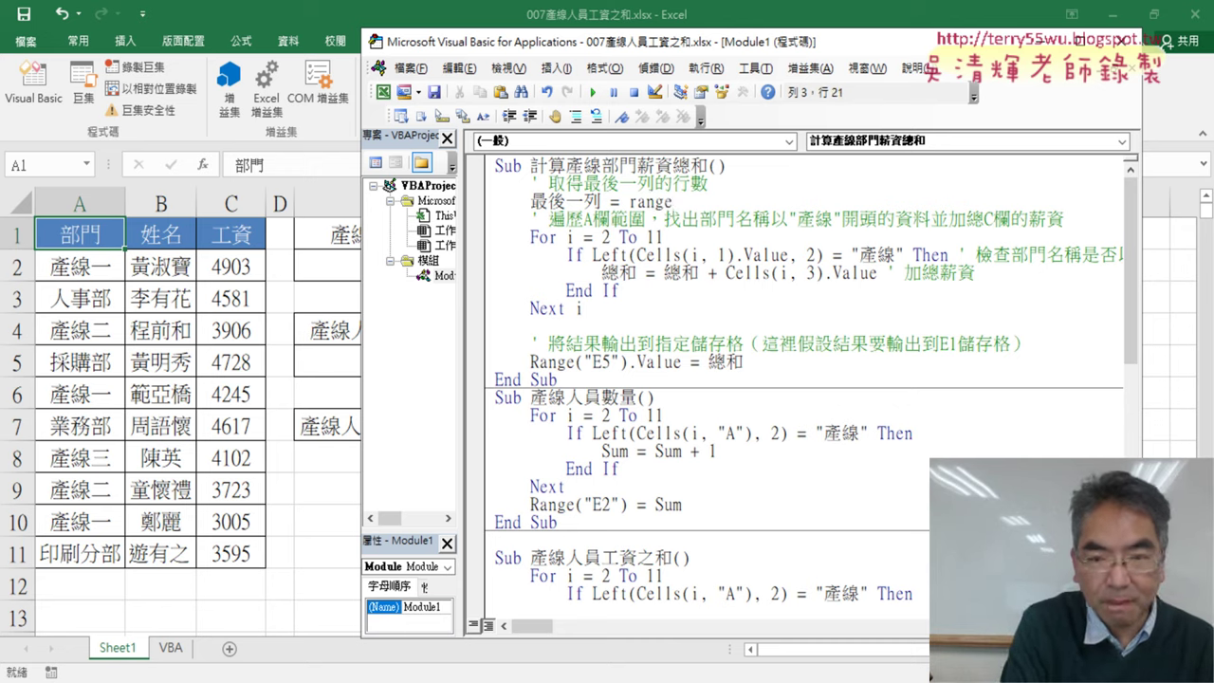
{"action": "type", "text": "(\""}
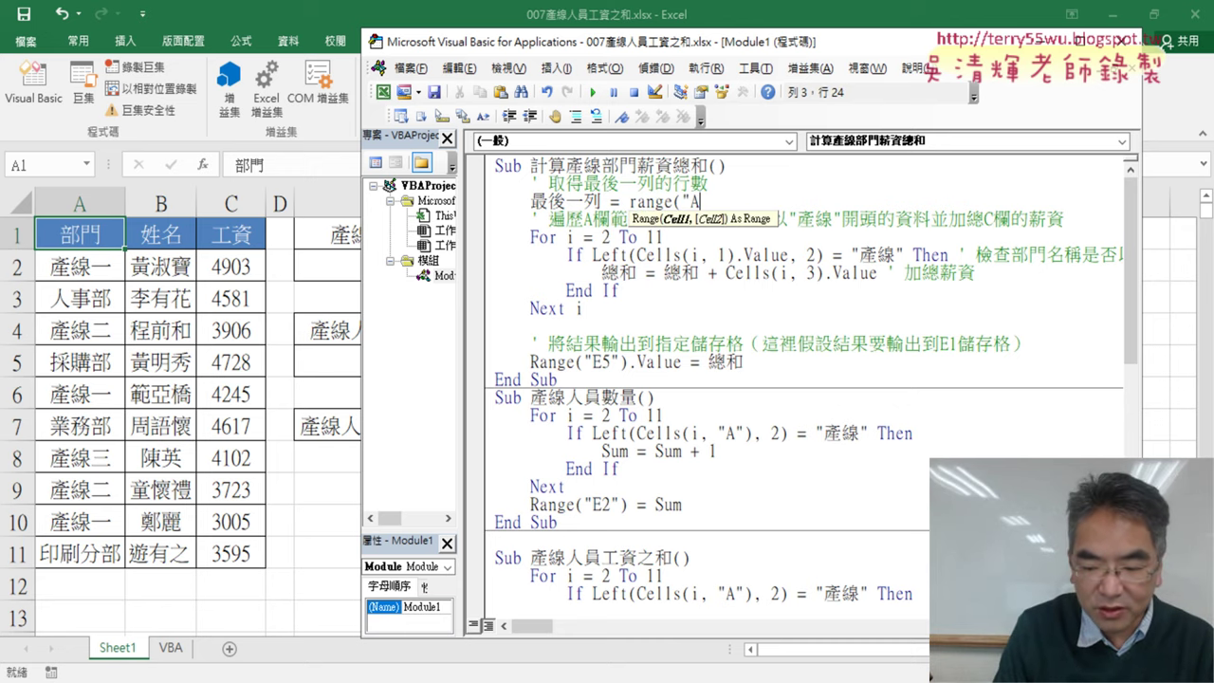
{"action": "type", "text": "A1\")"}
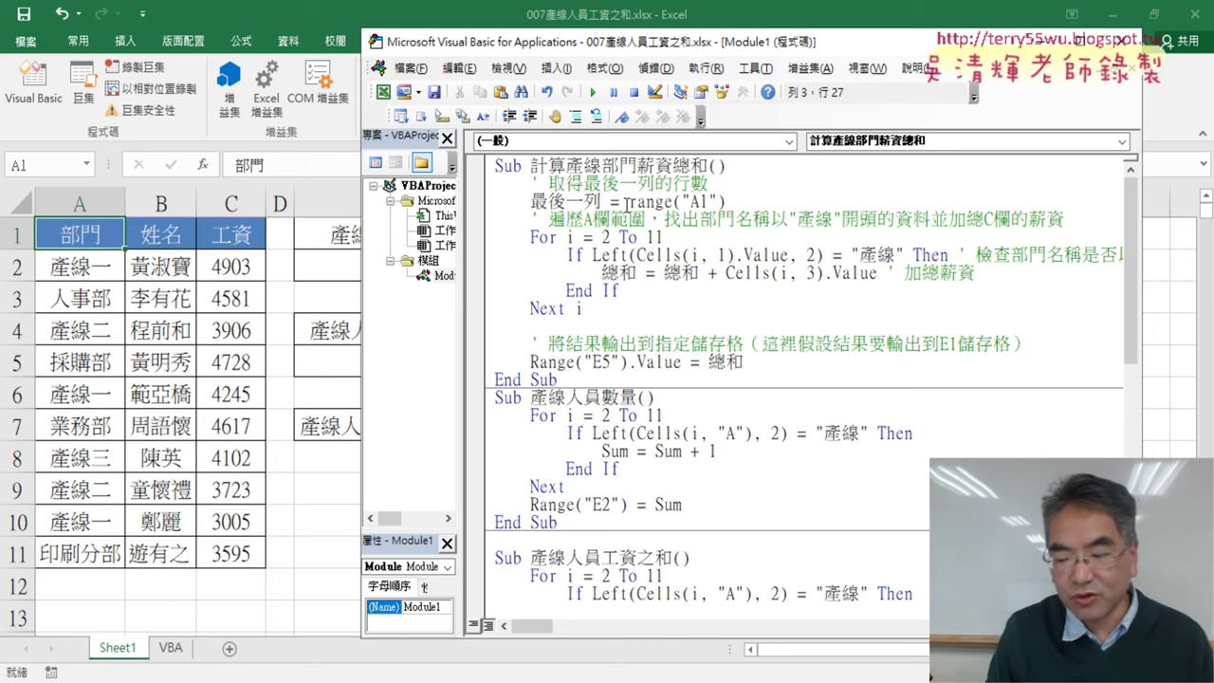
{"action": "type", "text": ".E"}
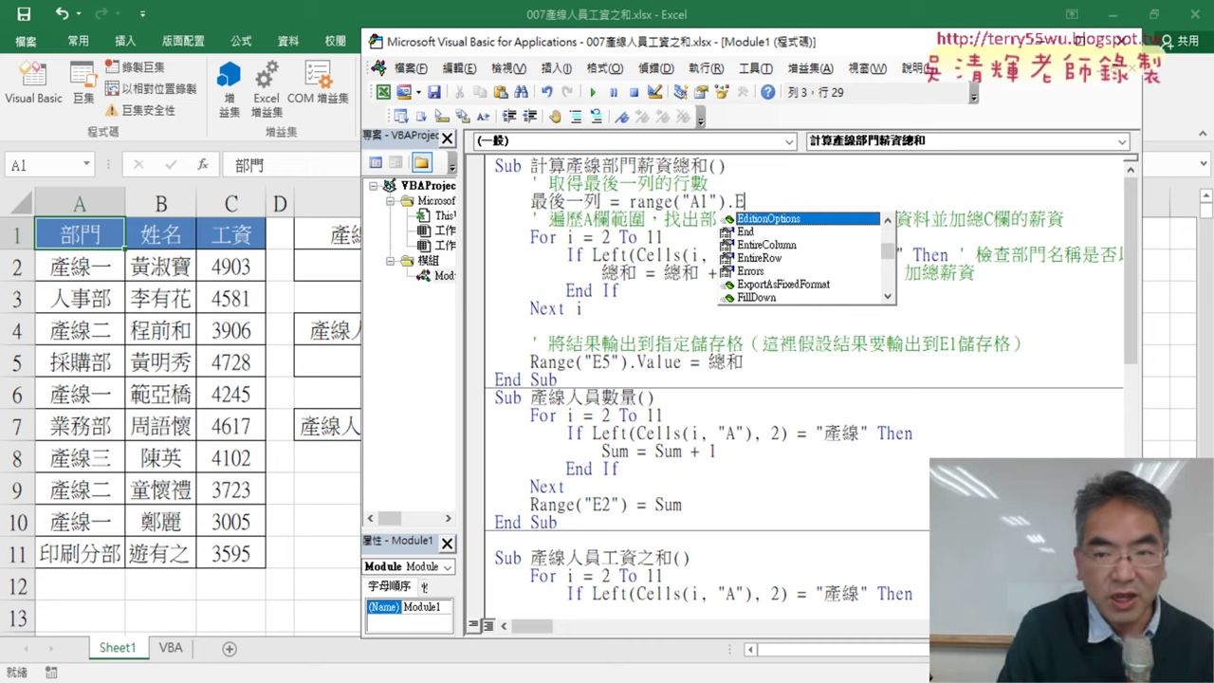
{"action": "key", "text": "Down"}
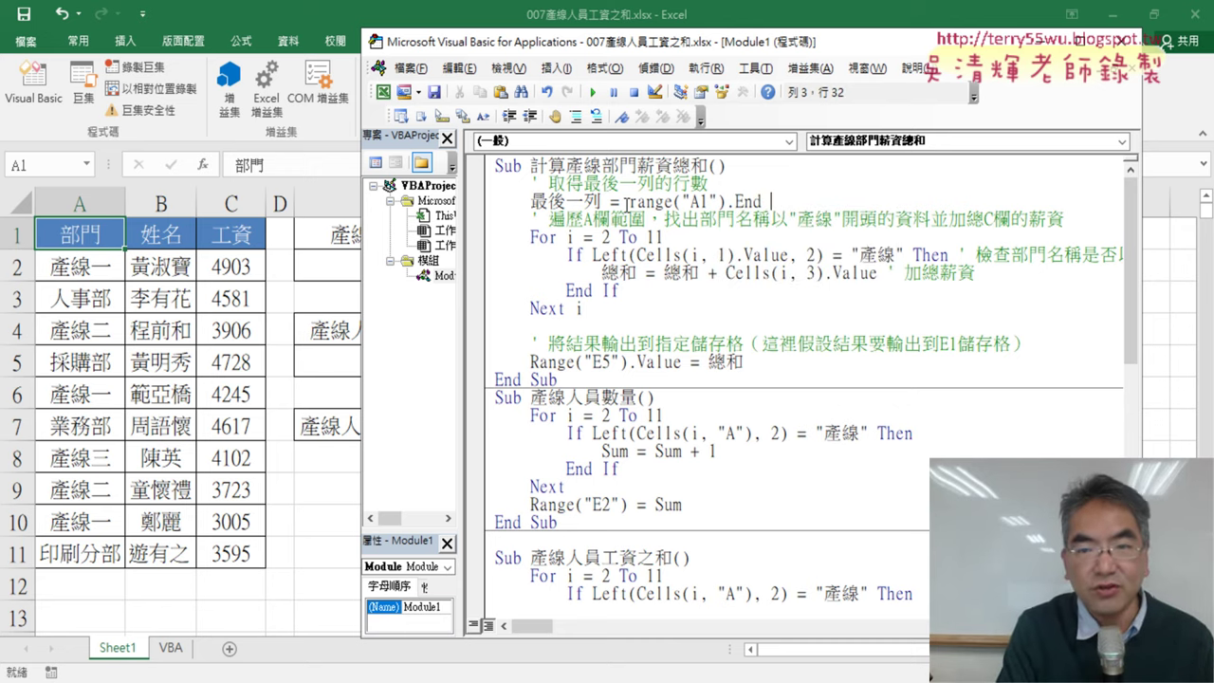
{"action": "key", "text": "BackSpace"}
{"action": "type", "text": "("}
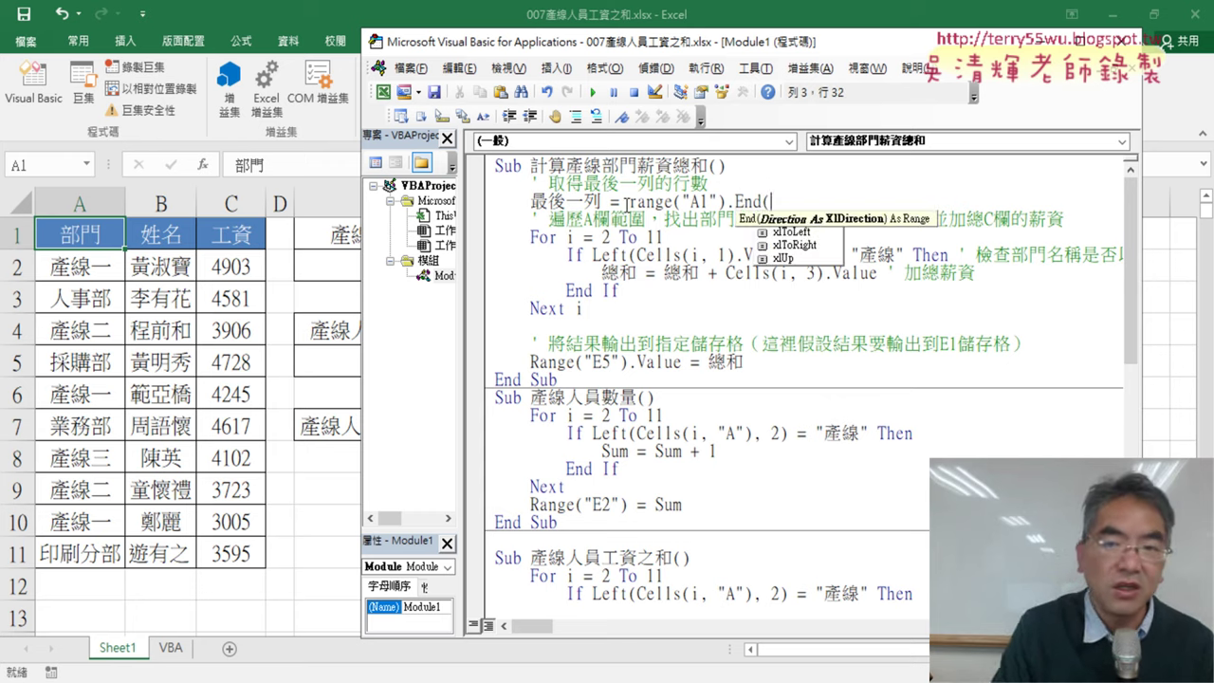
{"action": "key", "text": "Down"}
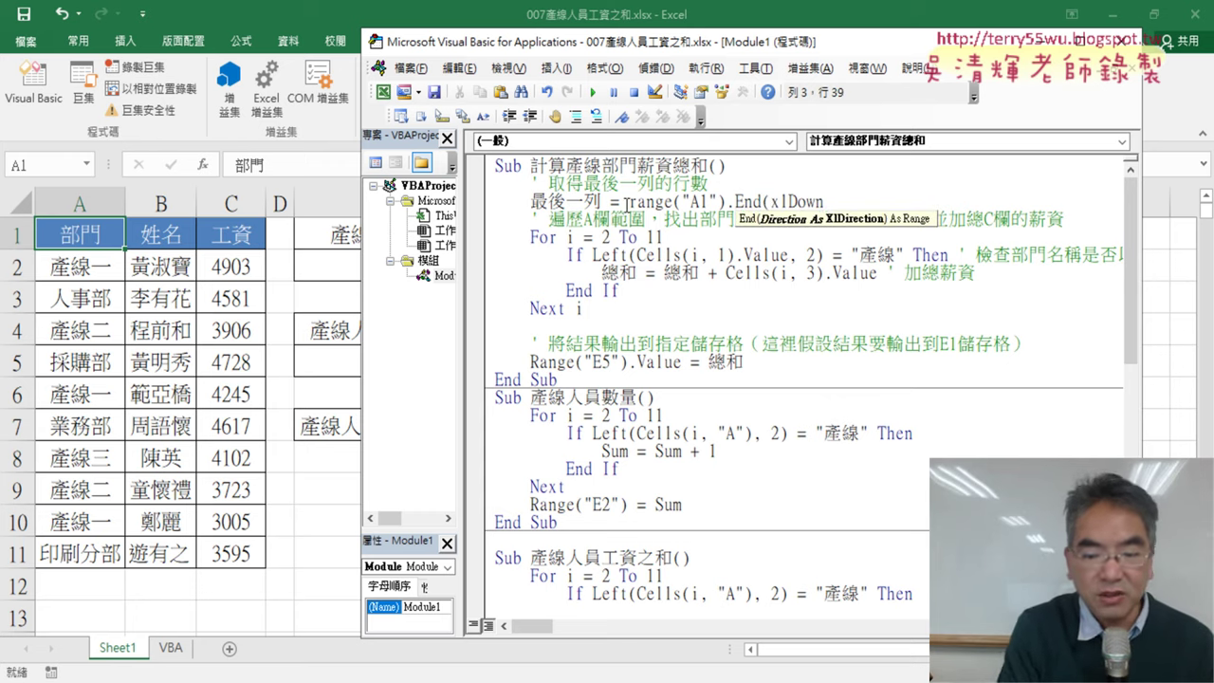
{"action": "type", "text": ").r"}
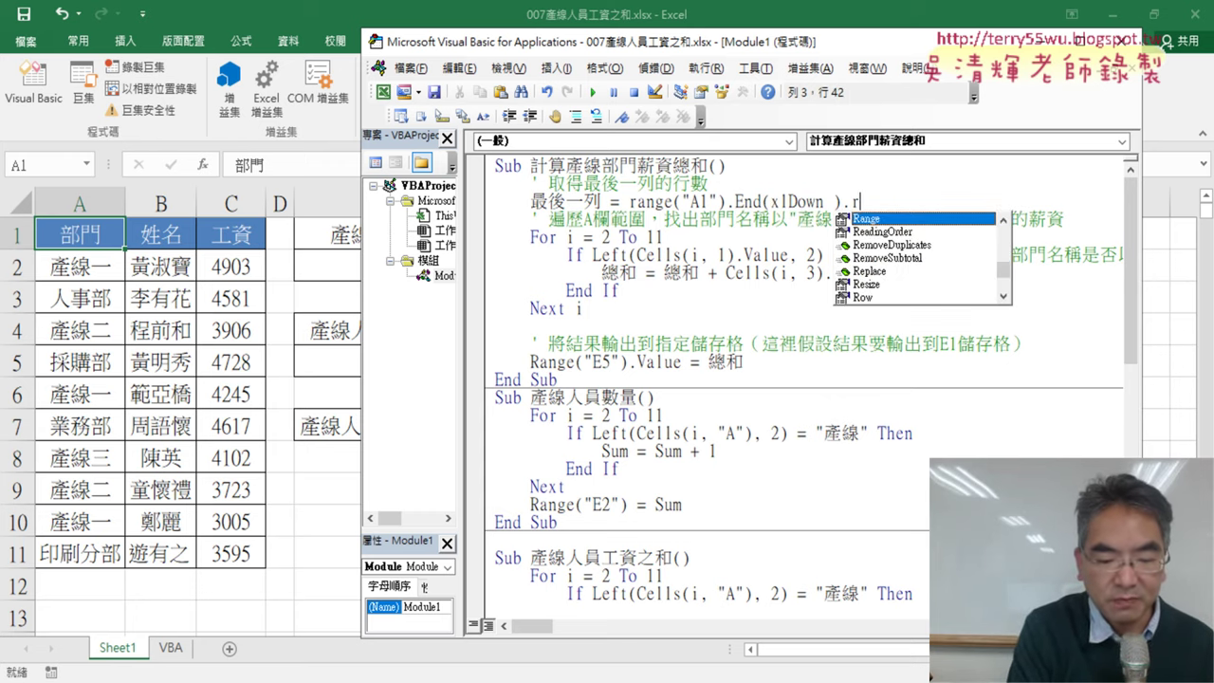
{"action": "type", "text": "ow"}
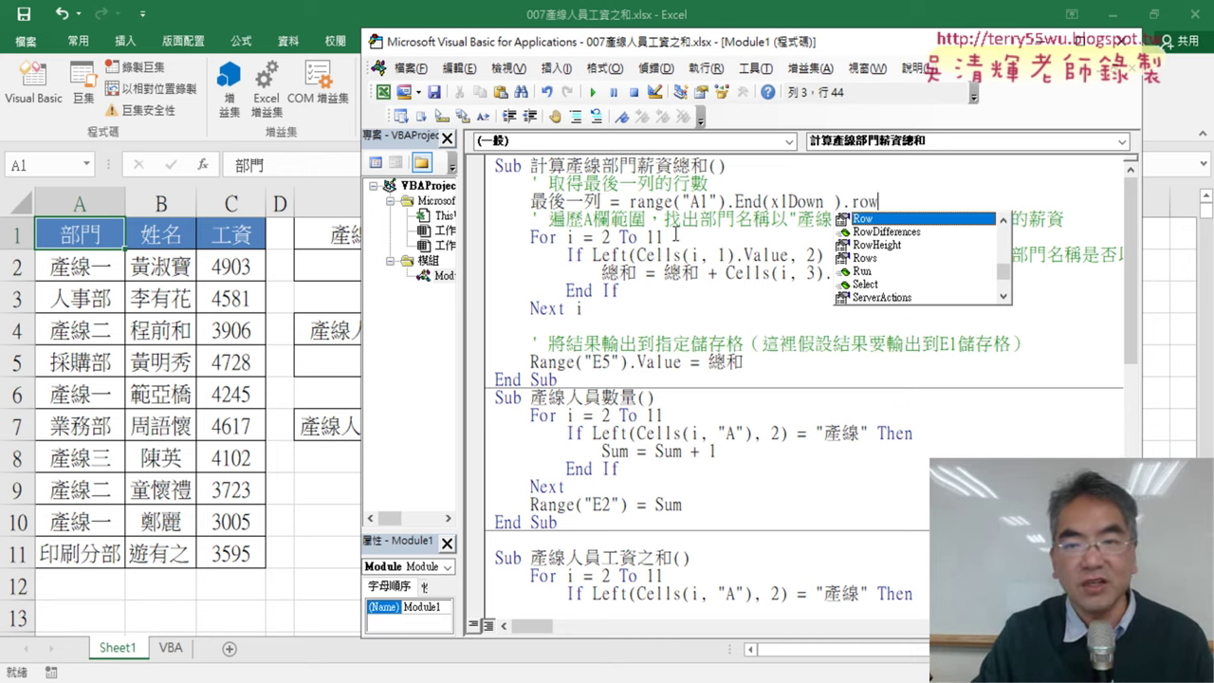
{"action": "left_click", "coordinate": [700, 290]}
{"action": "left_click_drag", "start_coordinate": [882, 203], "coordinate": [633, 199]}
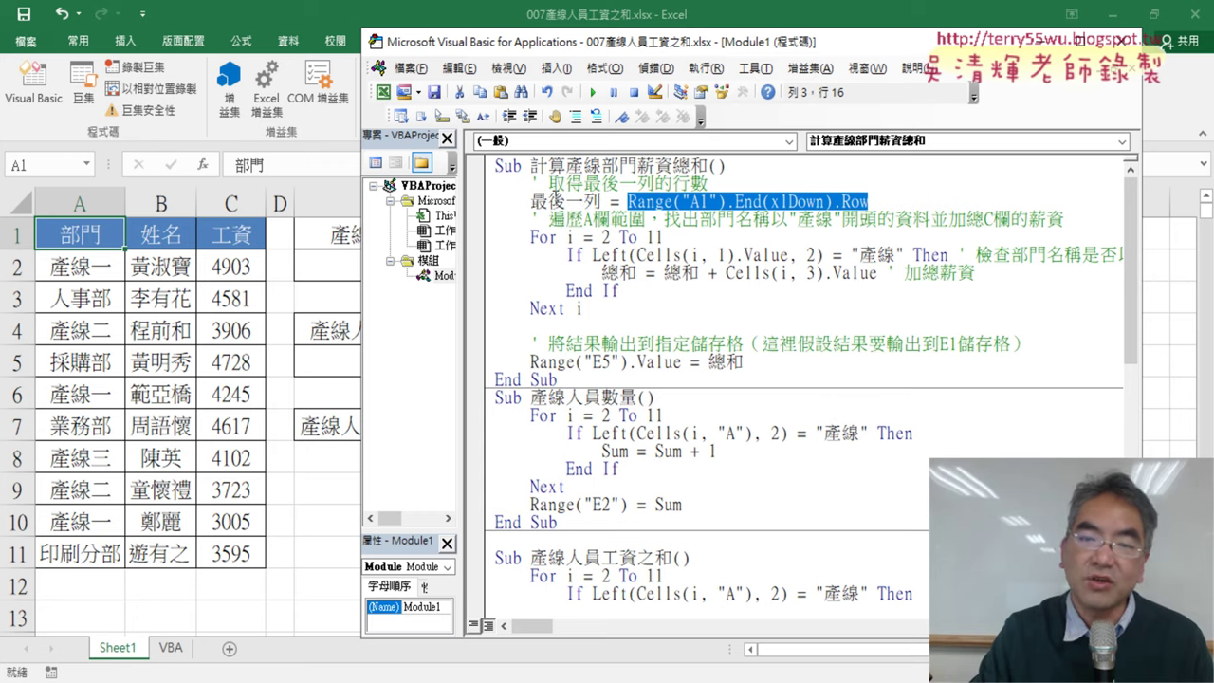
Paste 最後一列 over the fixed 11 so the loop ends at the last-row variable.
{"action": "double_click", "coordinate": [654, 238]}
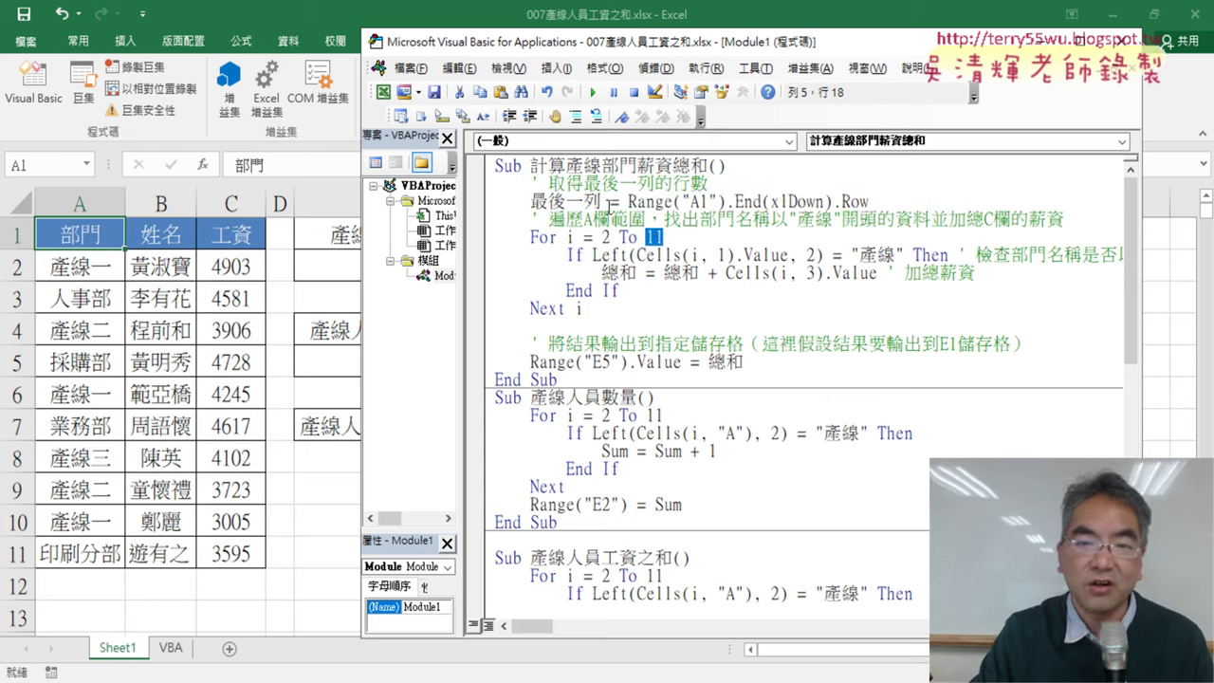
{"action": "left_click_drag", "start_coordinate": [601, 202], "coordinate": [530, 202]}
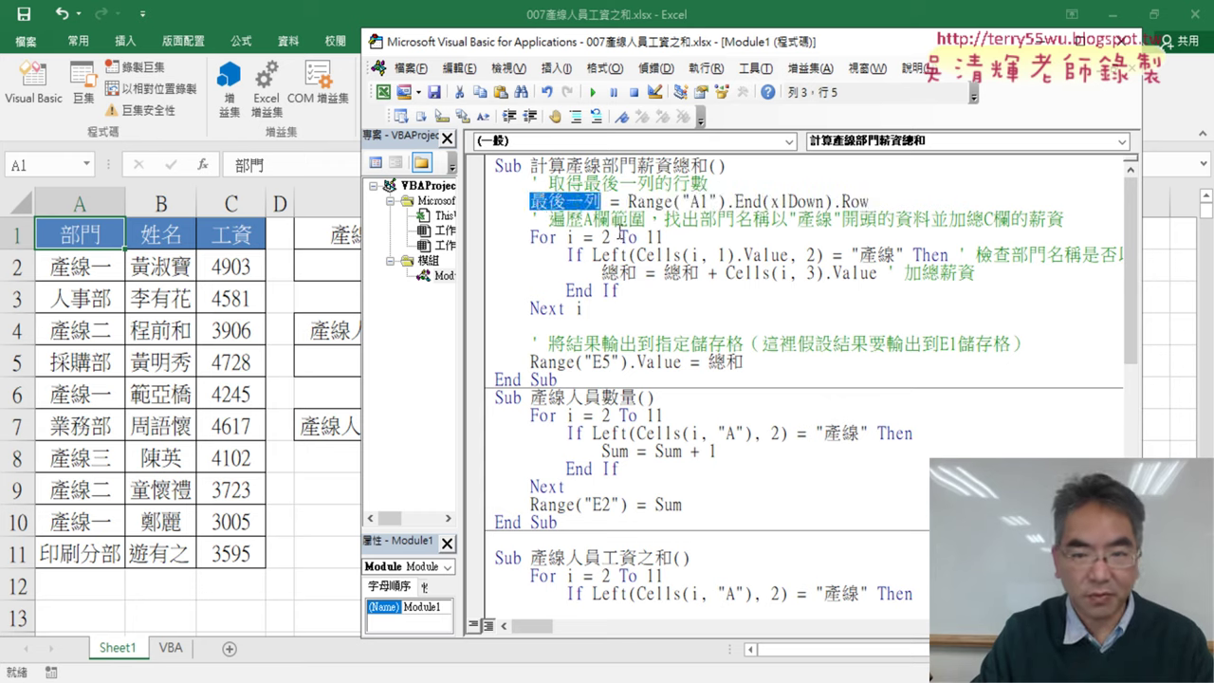
{"action": "double_click", "coordinate": [653, 238]}
{"action": "type", "text": "最後一列"}
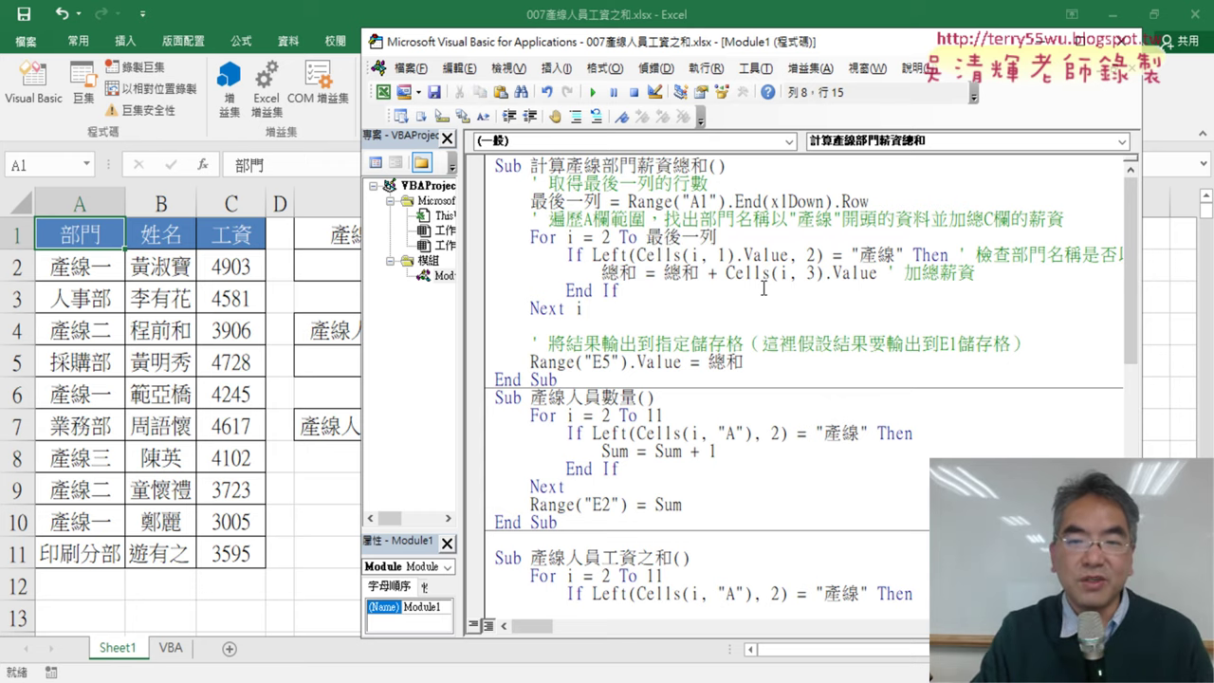
{"action": "left_click_drag", "start_coordinate": [647, 238], "coordinate": [721, 237]}
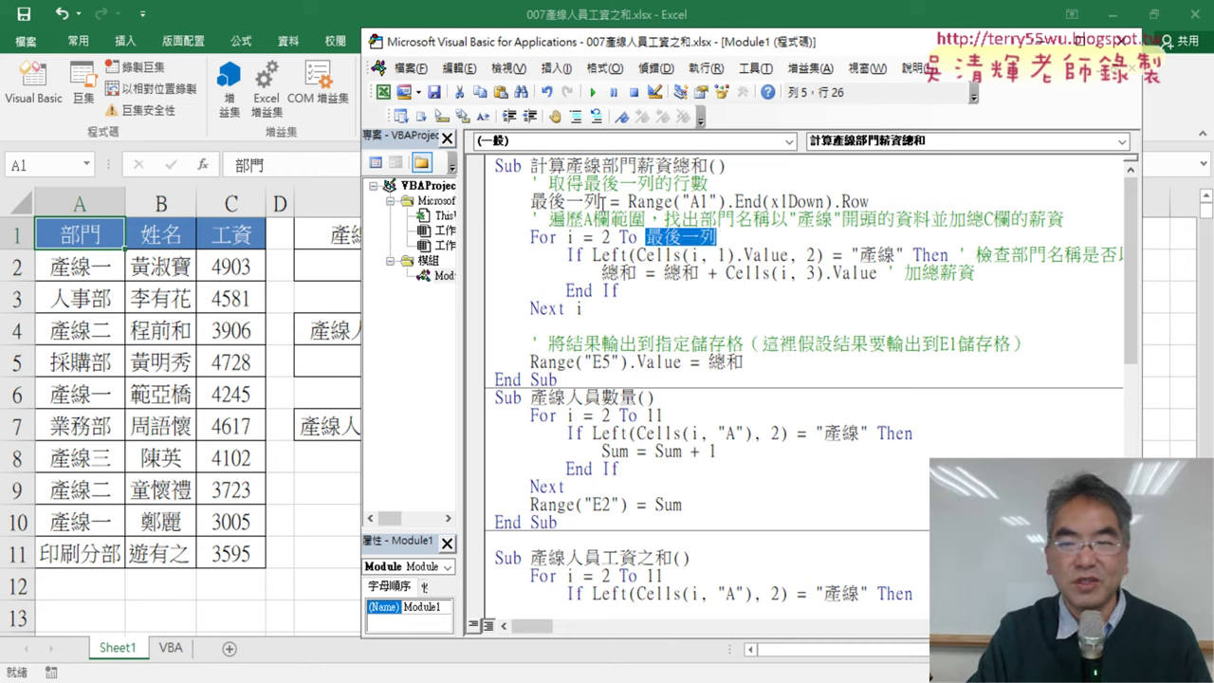
Rename 最後一列 to r on both lines, giving For i = 2 To r.
{"action": "left_click_drag", "start_coordinate": [601, 202], "coordinate": [530, 203]}
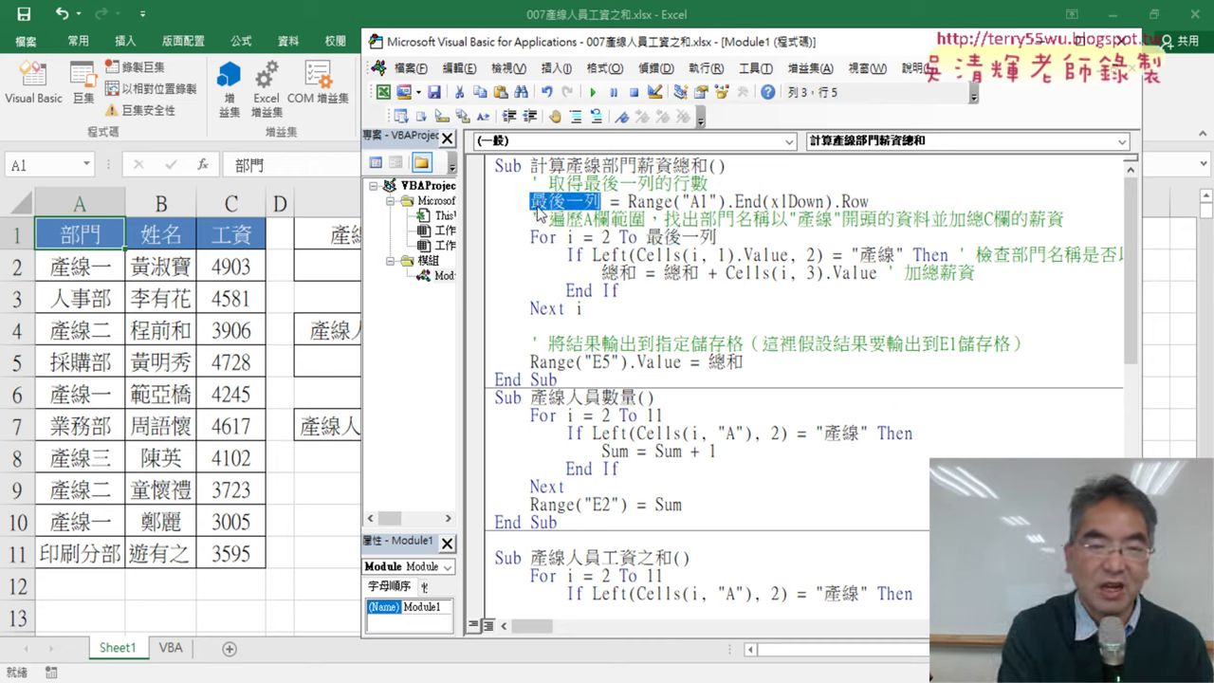
{"action": "type", "text": "r"}
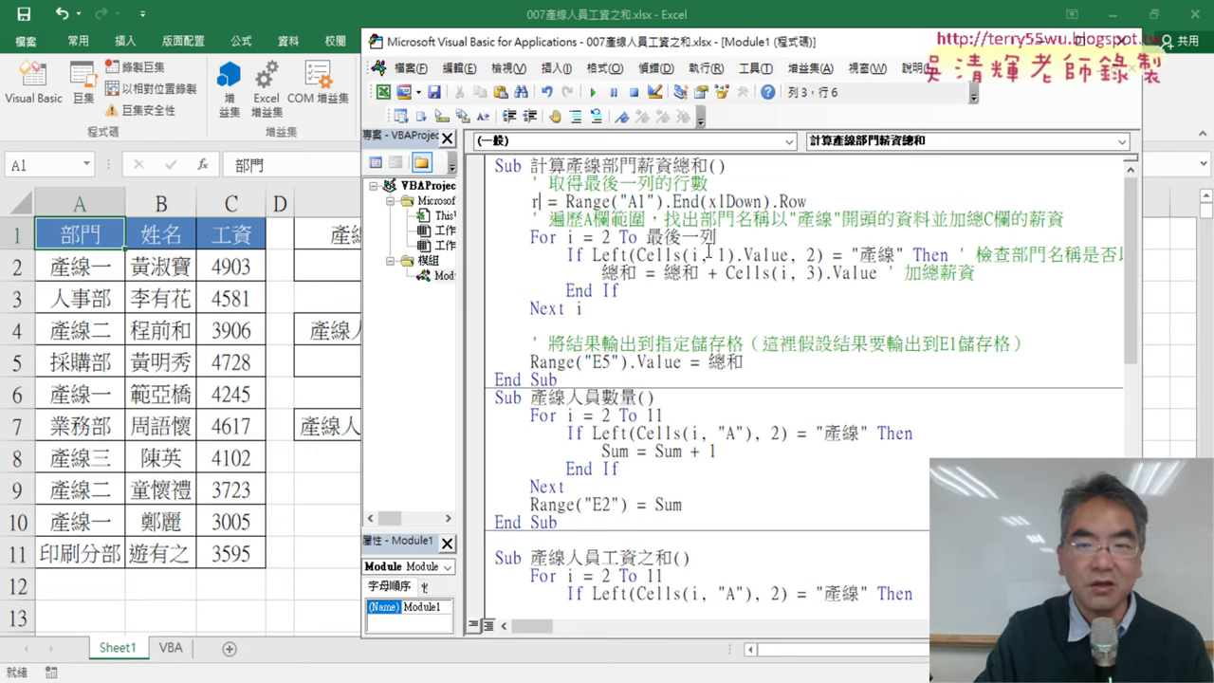
{"action": "left_click_drag", "start_coordinate": [717, 237], "coordinate": [647, 237]}
{"action": "type", "text": "r"}
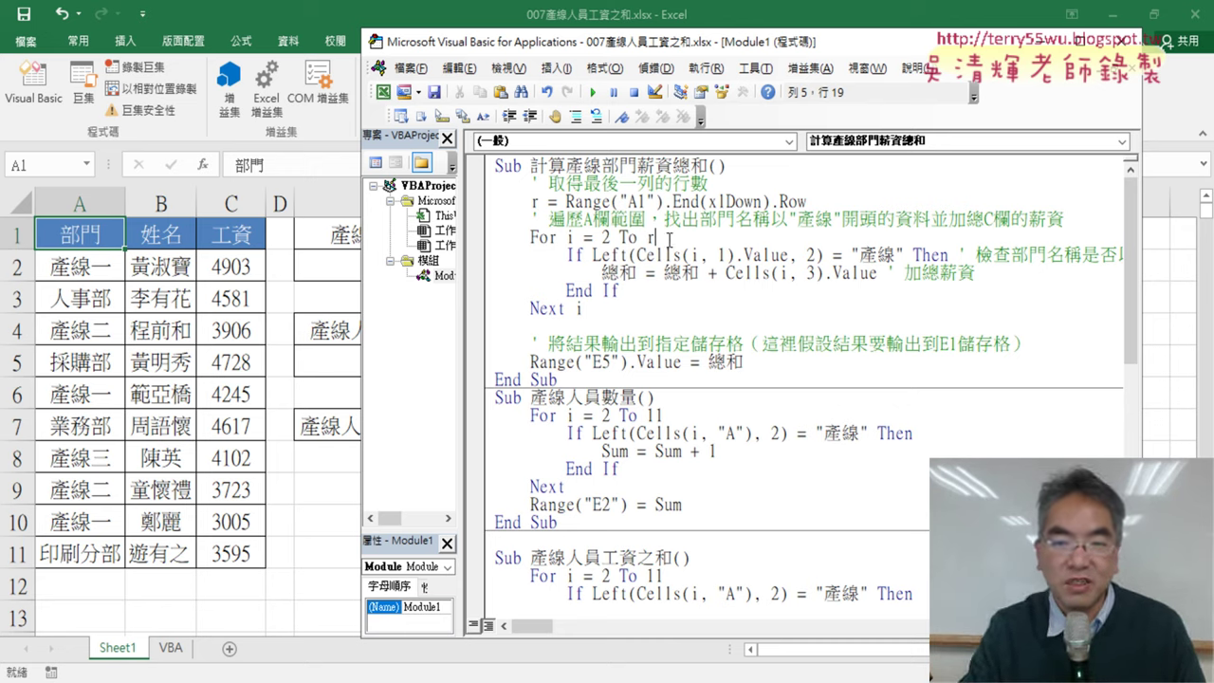
{"action": "left_click_drag", "start_coordinate": [533, 238], "coordinate": [666, 234]}
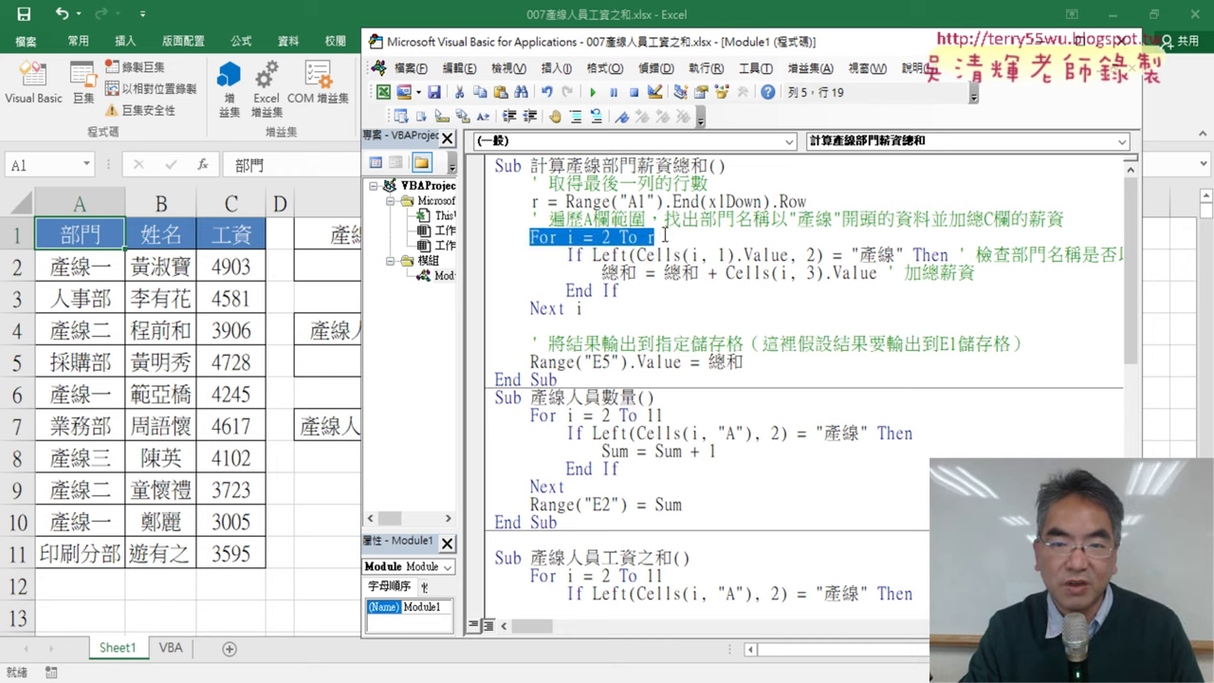
{"action": "left_click_drag", "start_coordinate": [532, 310], "coordinate": [566, 309]}
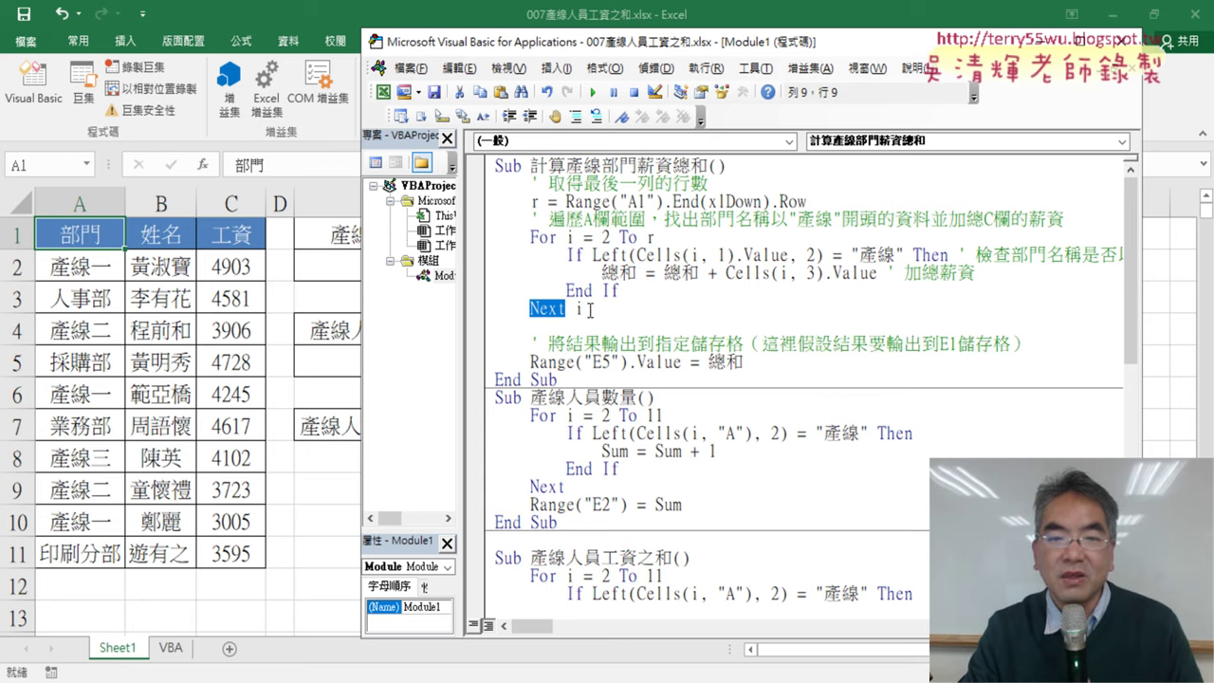
Remove the counter i after Next and point out the Cells(i, 1) reference.
{"action": "left_click_drag", "start_coordinate": [583, 310], "coordinate": [572, 311]}
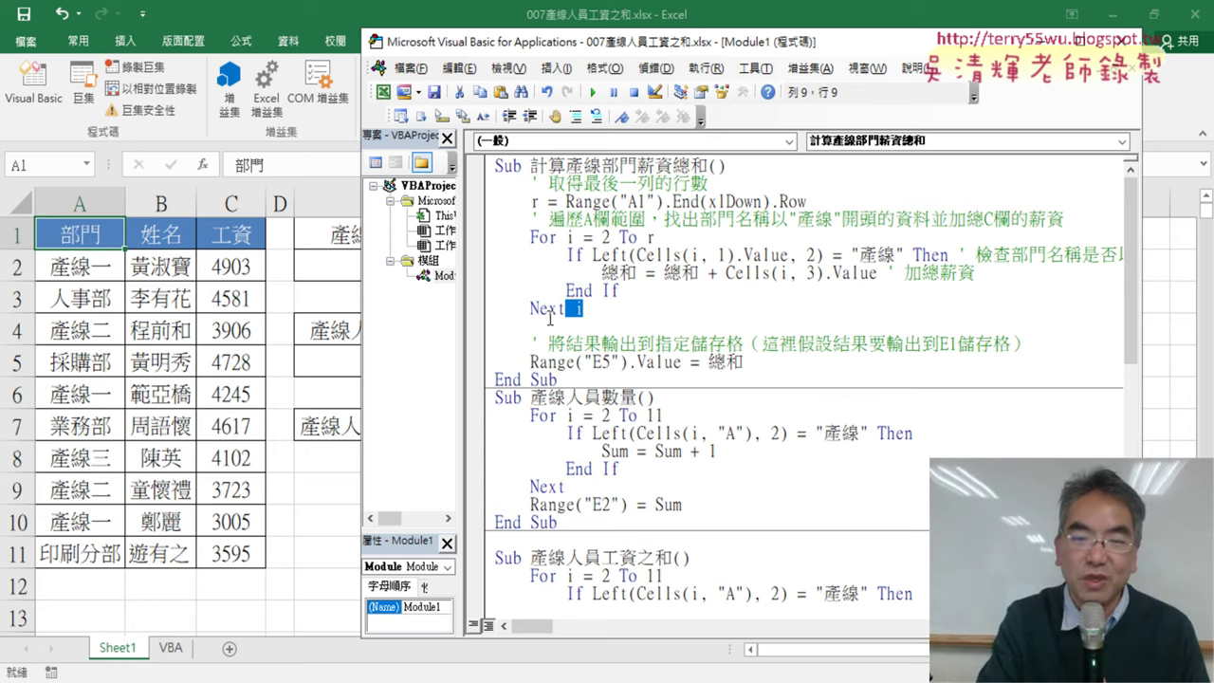
{"action": "key", "text": "Delete"}
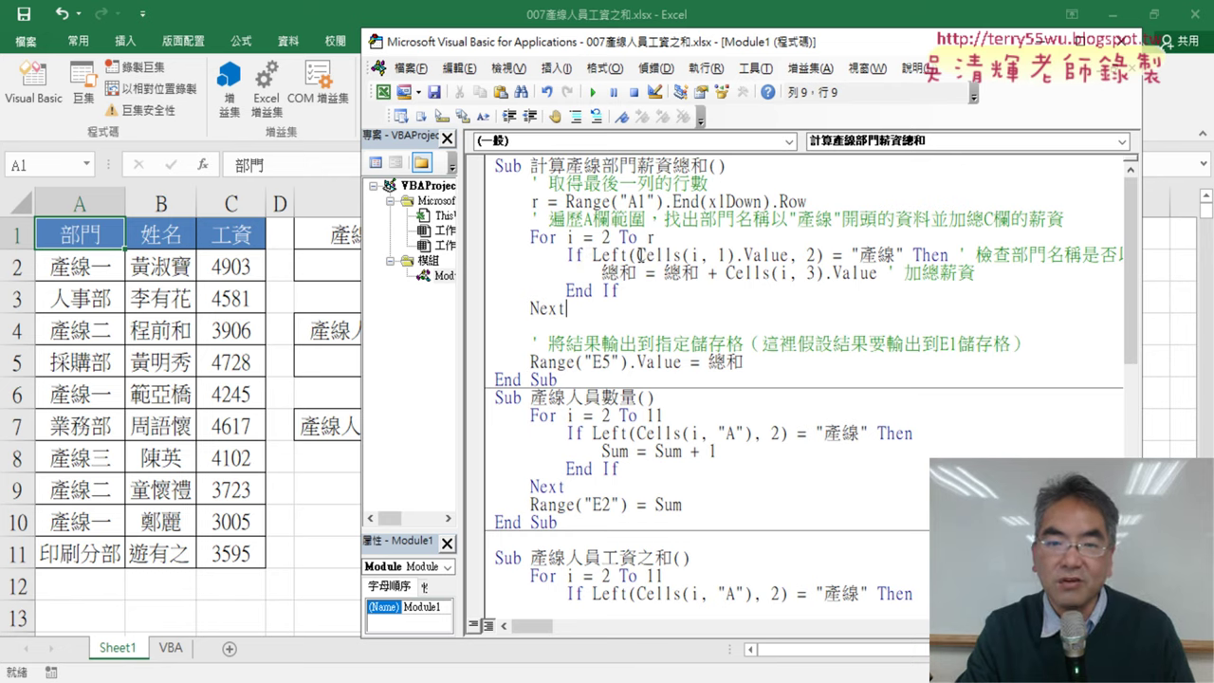
{"action": "left_click_drag", "start_coordinate": [637, 255], "coordinate": [724, 254]}
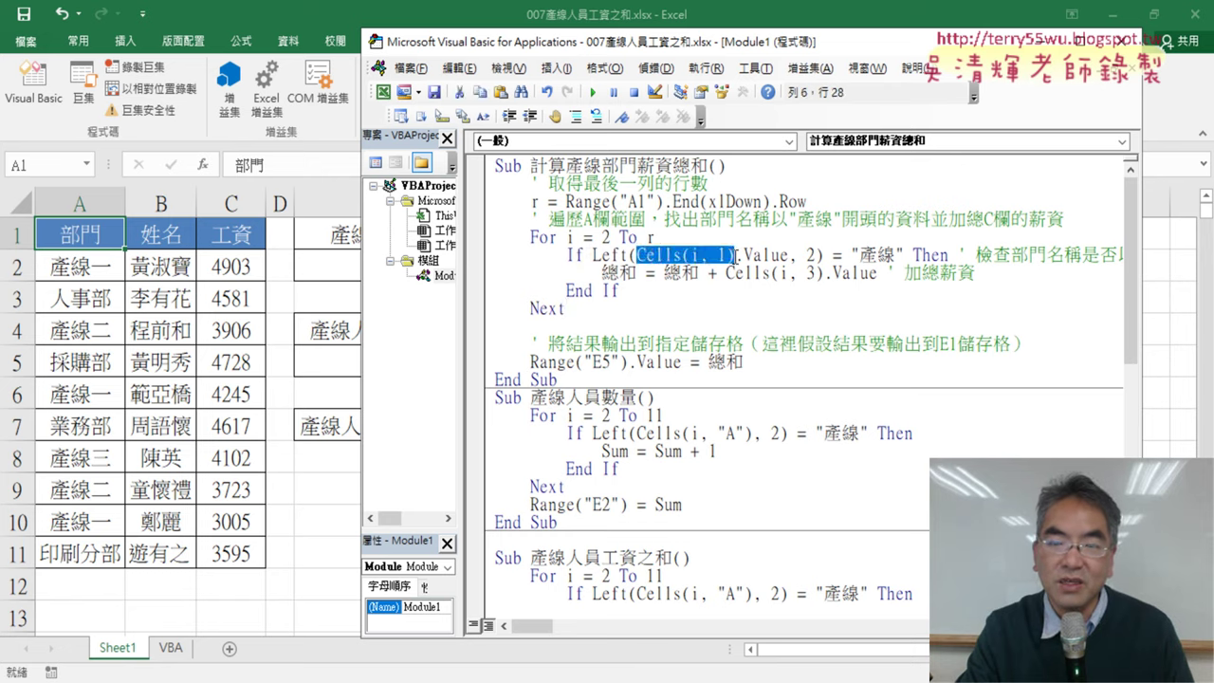
{"action": "key", "text": "Right"}
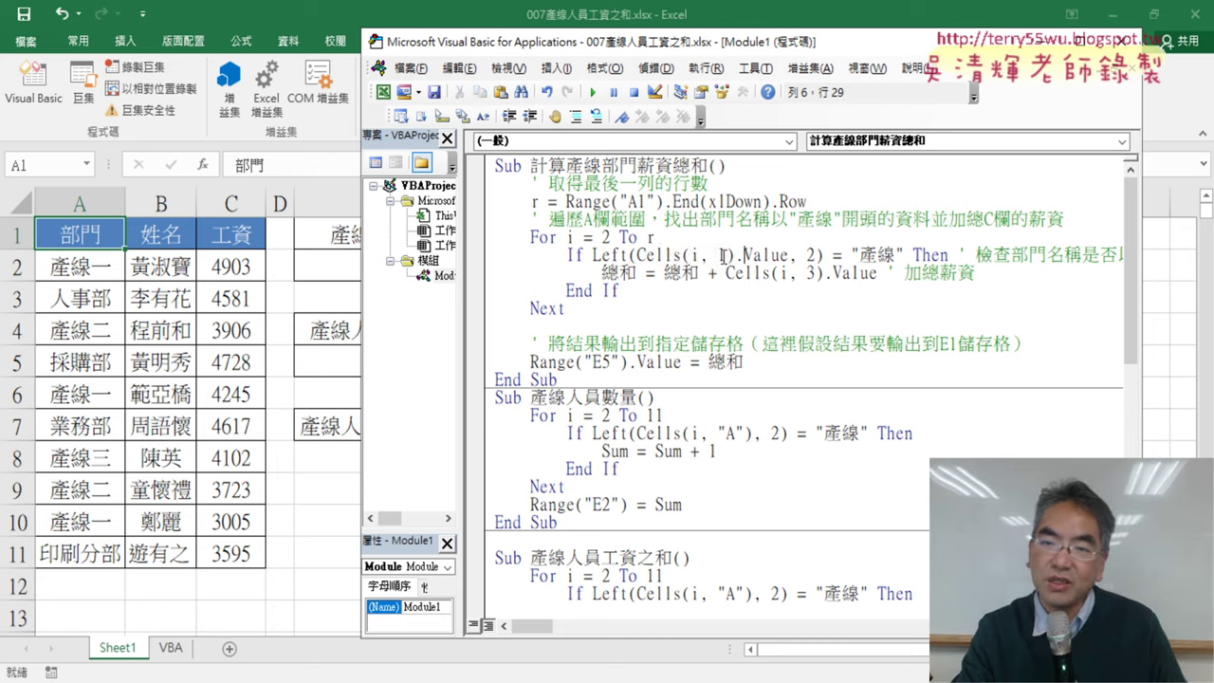
Change Cells(i, 1) to Cells(i, "A") and drop the trailing .Value.
{"action": "double_click", "coordinate": [721, 254]}
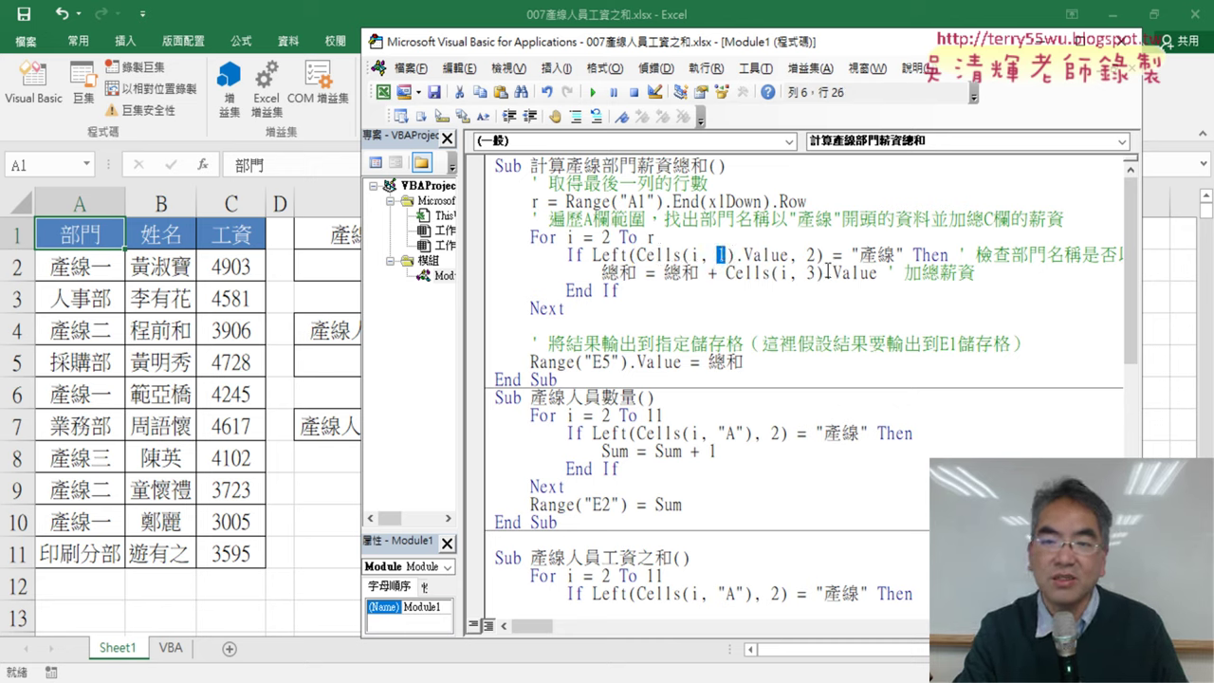
{"action": "double_click", "coordinate": [696, 254]}
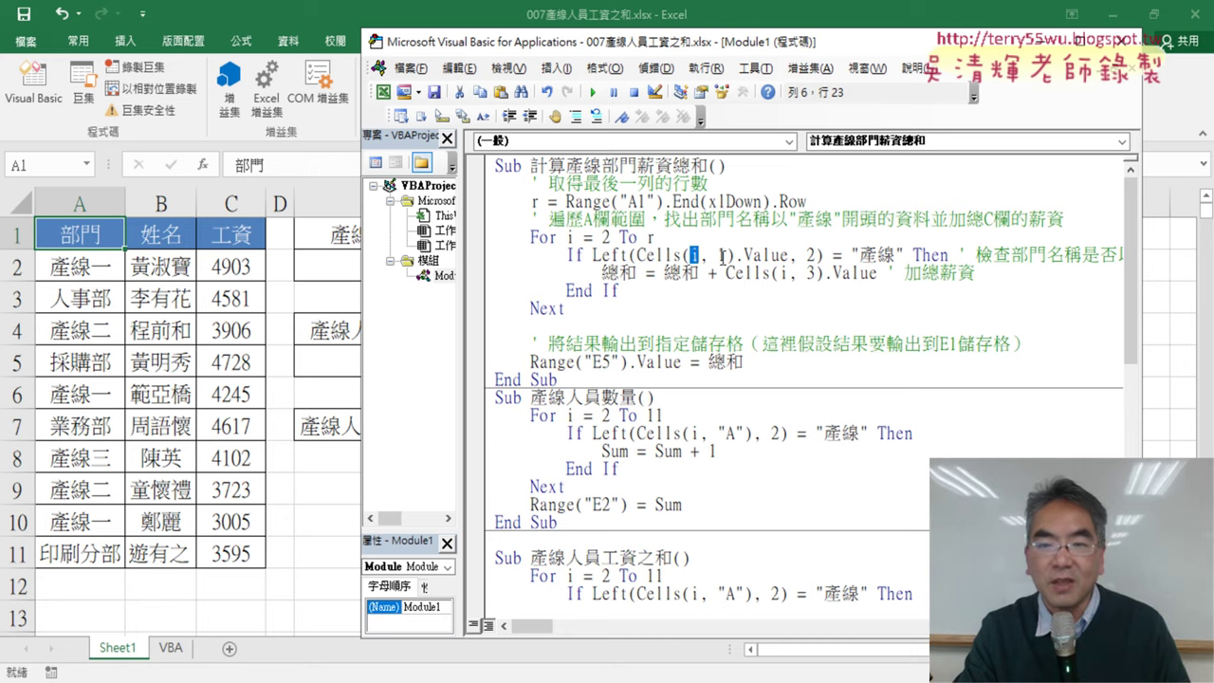
{"action": "double_click", "coordinate": [721, 254]}
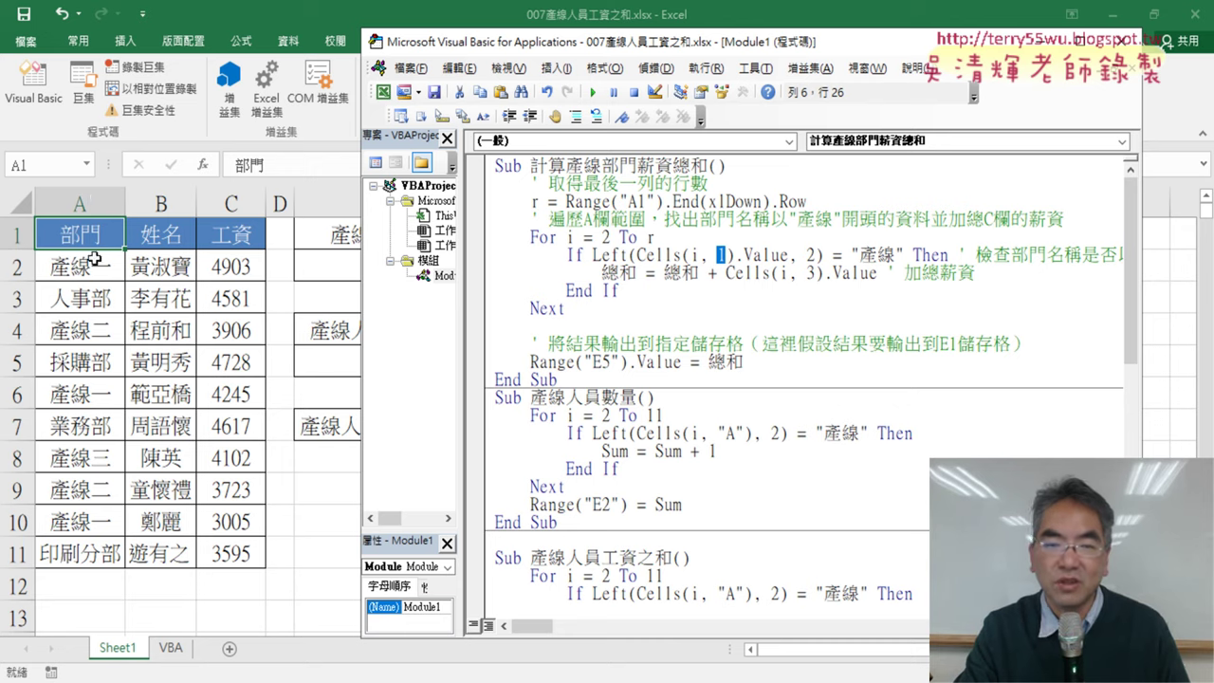
{"action": "left_click", "coordinate": [721, 255]}
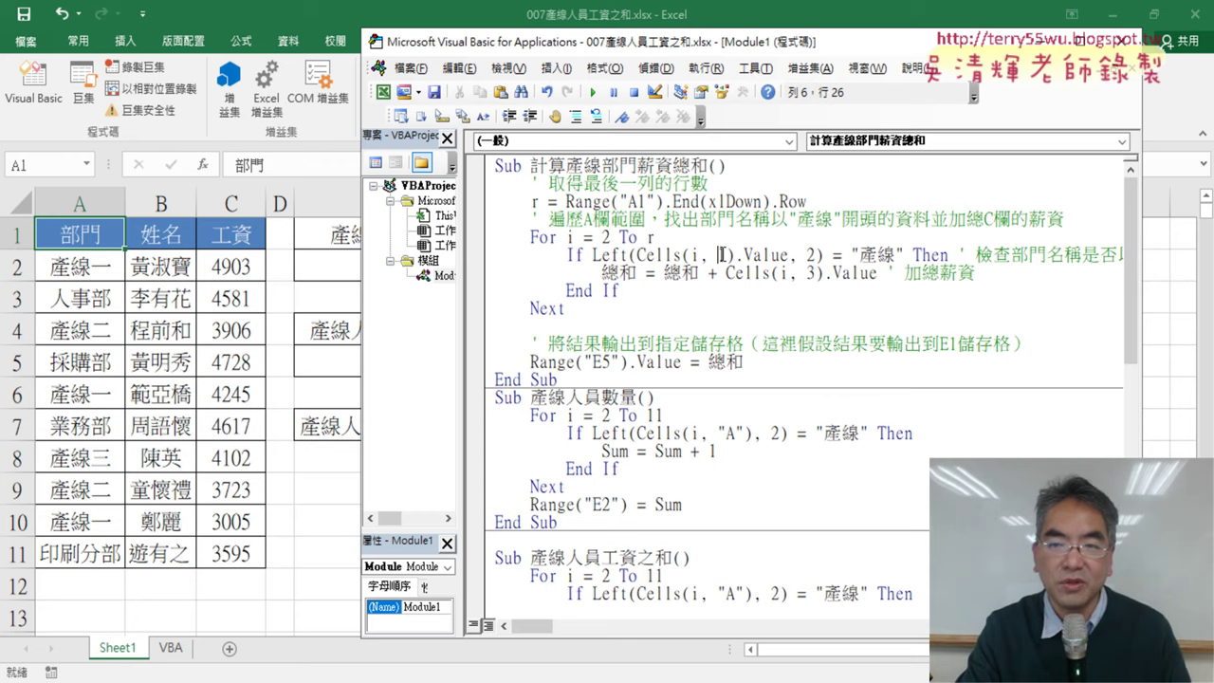
{"action": "double_click", "coordinate": [723, 254]}
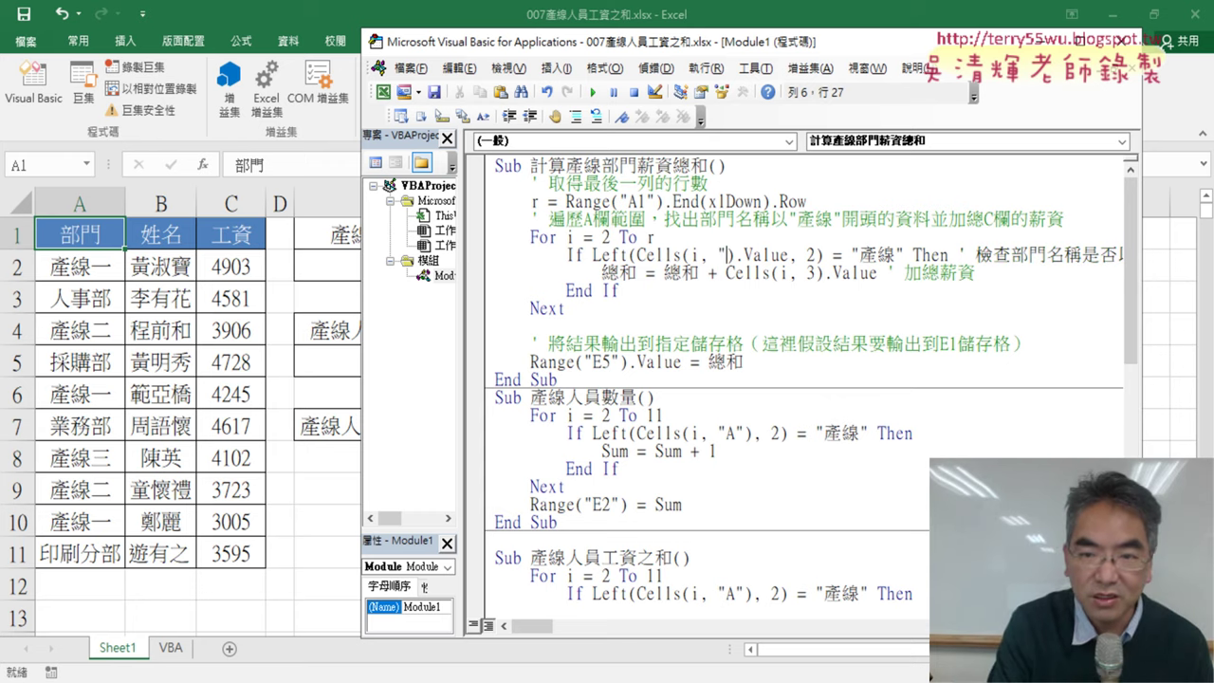
{"action": "type", "text": "\"\"A"}
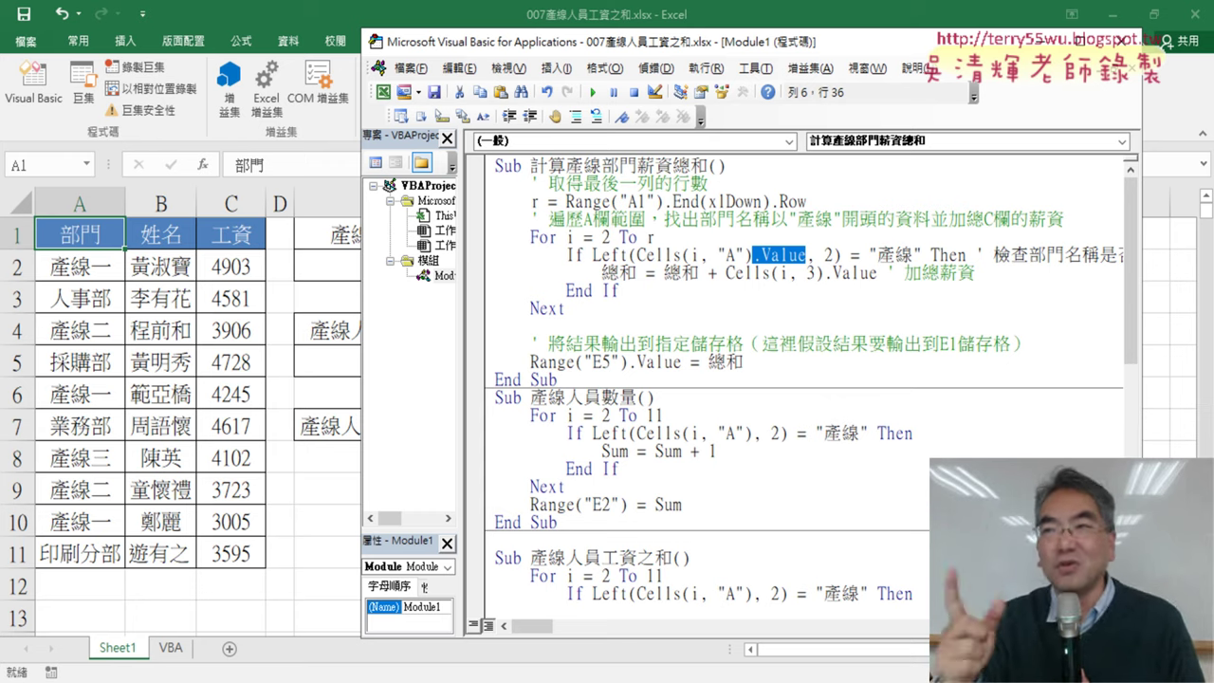
{"action": "key", "text": "Delete"}
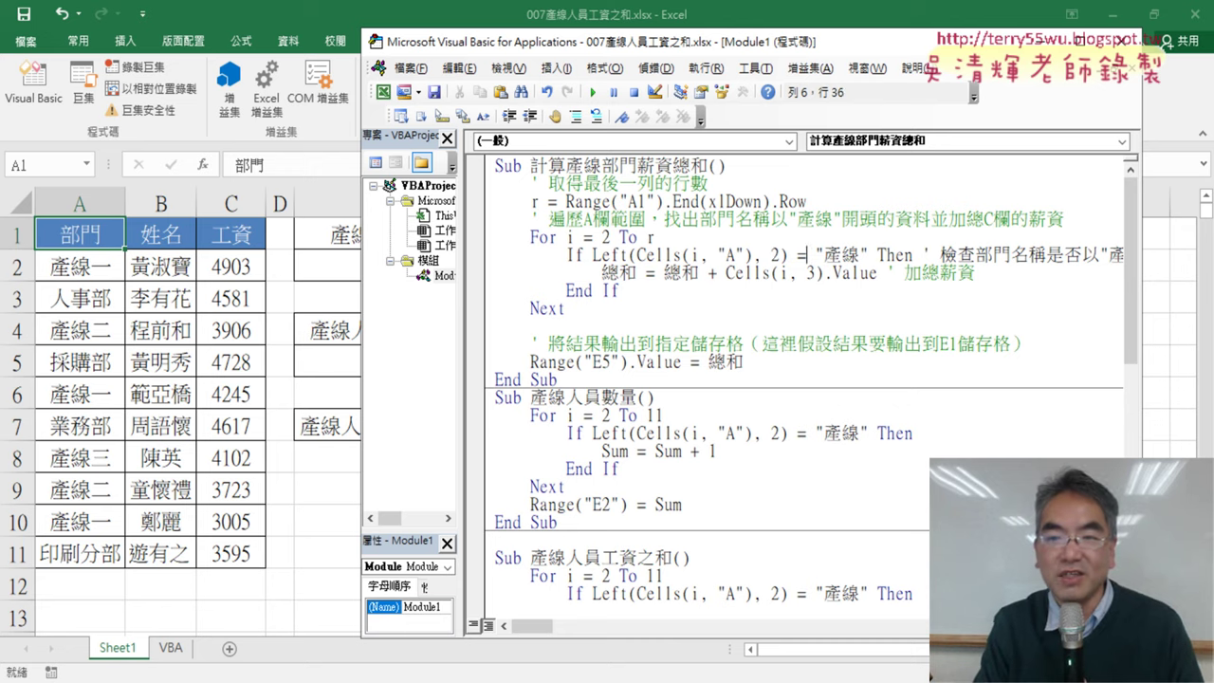
On the salary-adding line, drop .Value and rename both 總和 occurrences to Sum.
{"action": "key", "text": "Down"}
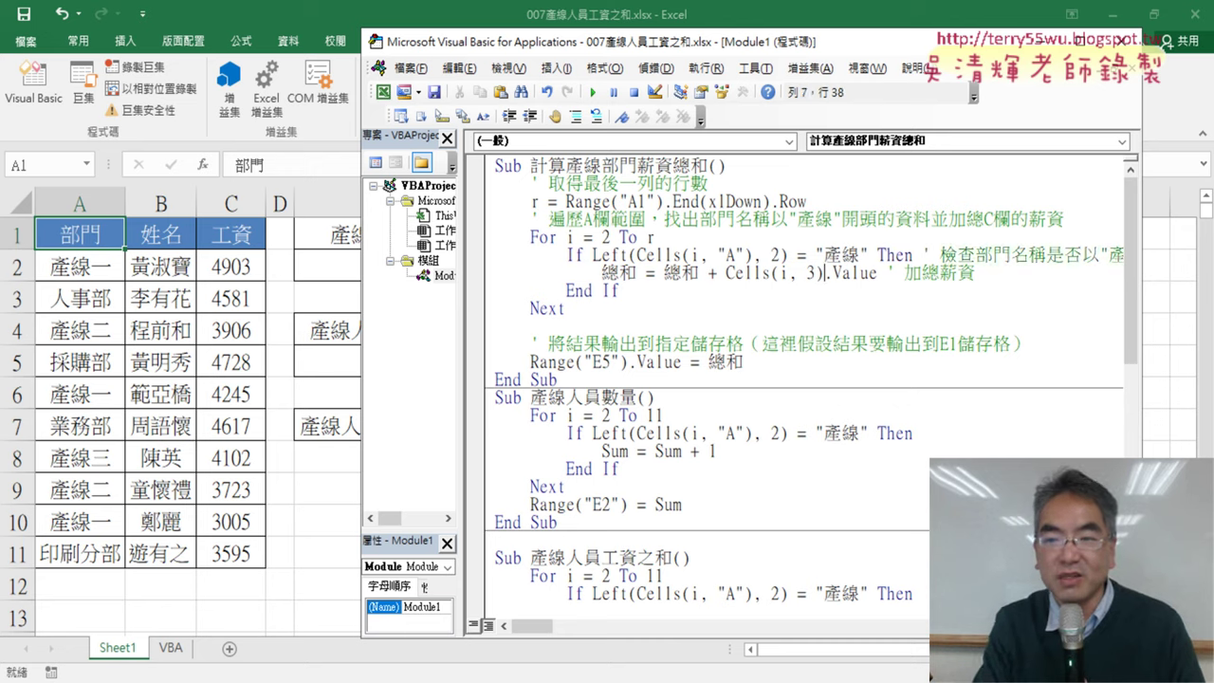
{"action": "key", "text": "Delete"}
{"action": "key", "text": "Delete"}
{"action": "key", "text": "Delete"}
{"action": "key", "text": "Delete"}
{"action": "key", "text": "Delete"}
{"action": "key", "text": "Delete"}
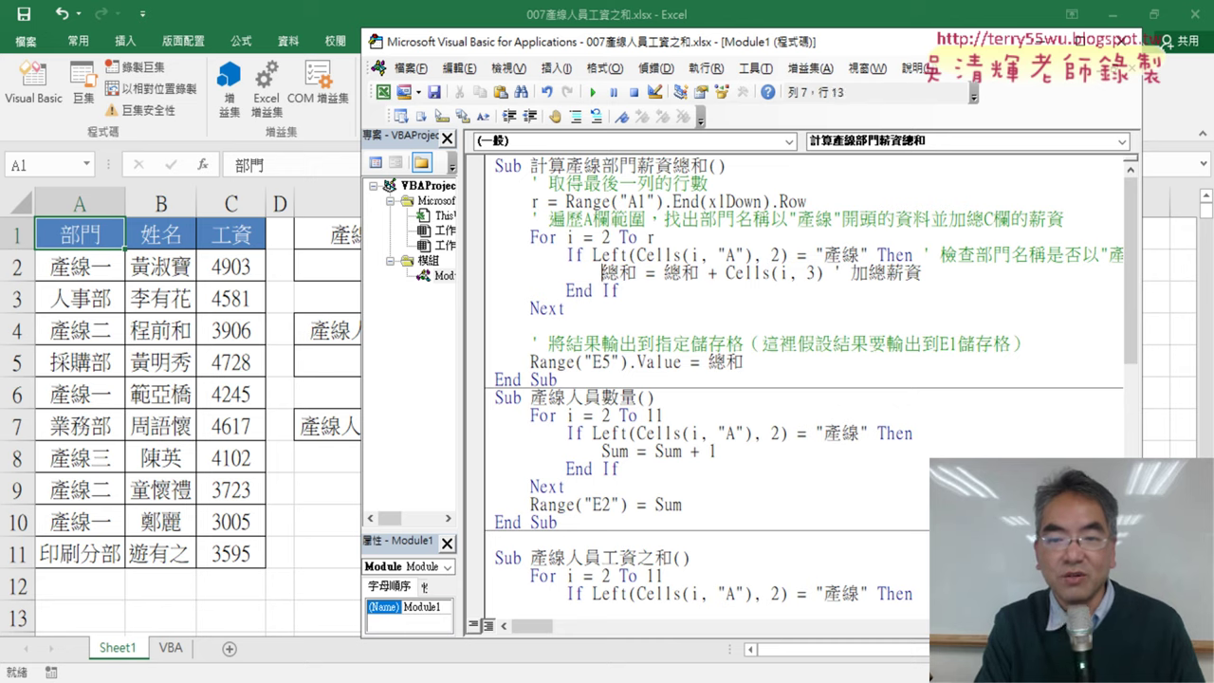
{"action": "key", "text": "shift+Right"}
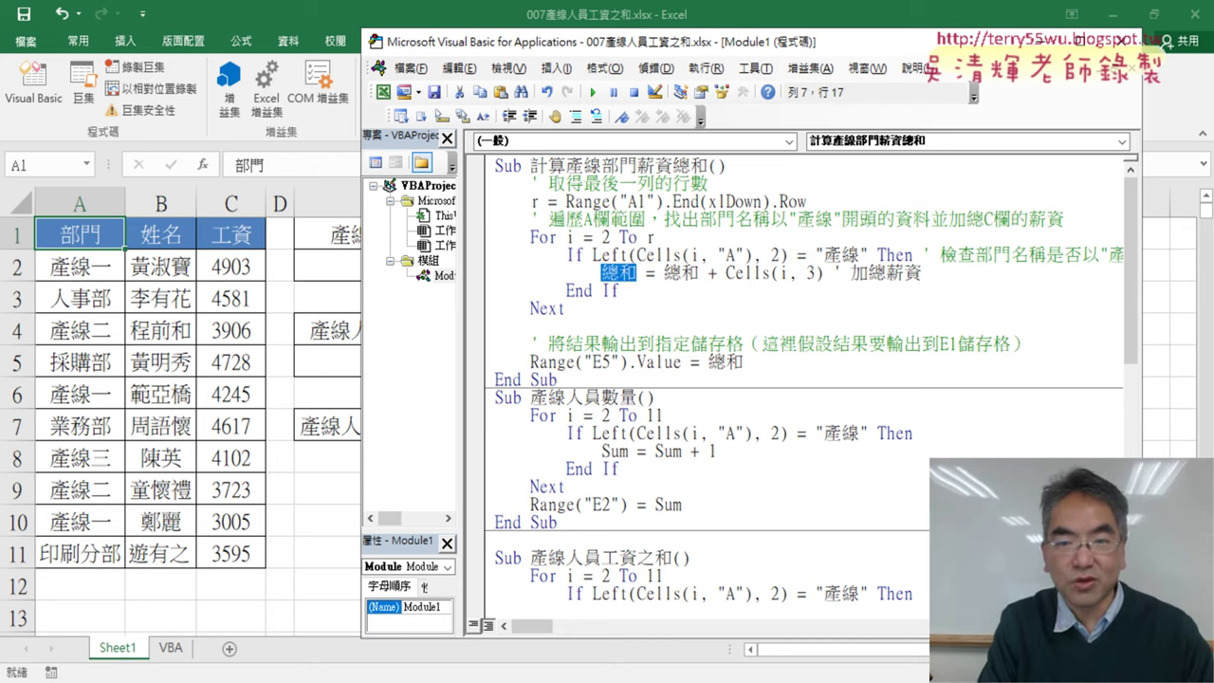
{"action": "type", "text": "s"}
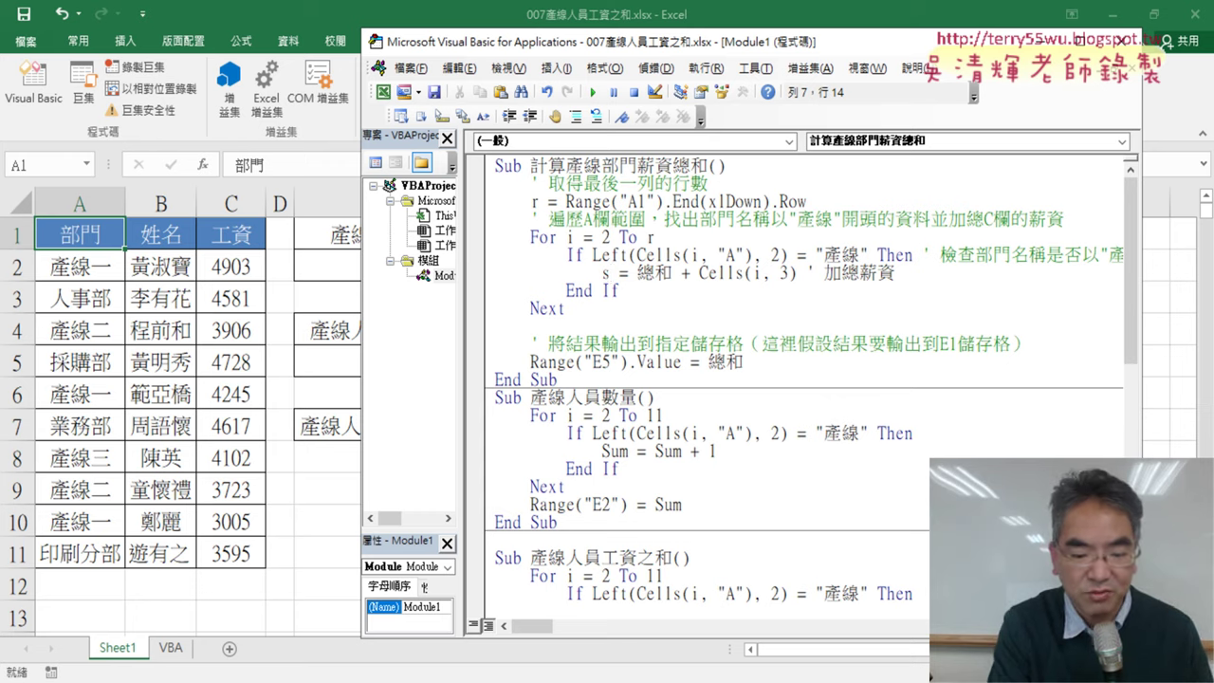
{"action": "type", "text": "um"}
{"action": "key", "text": "Right"}
{"action": "key", "text": "Right"}
{"action": "key", "text": "Right"}
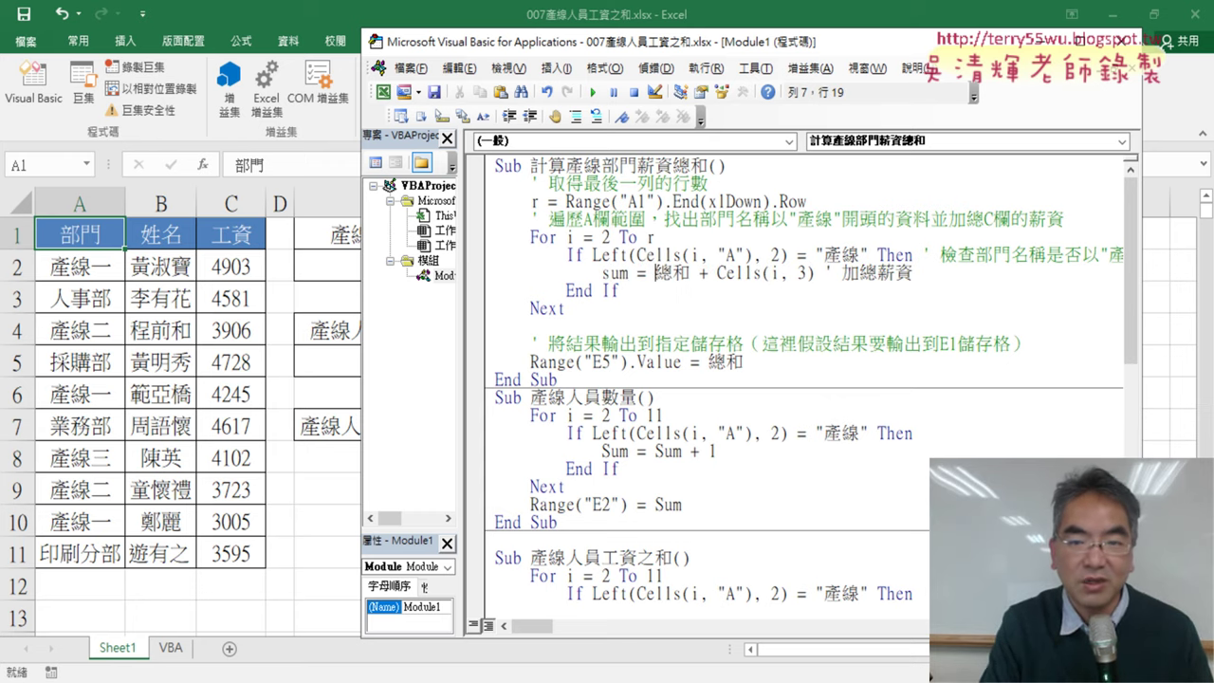
{"action": "key", "text": "shift+Right"}
{"action": "key", "text": "shift+Right"}
{"action": "type", "text": "s"}
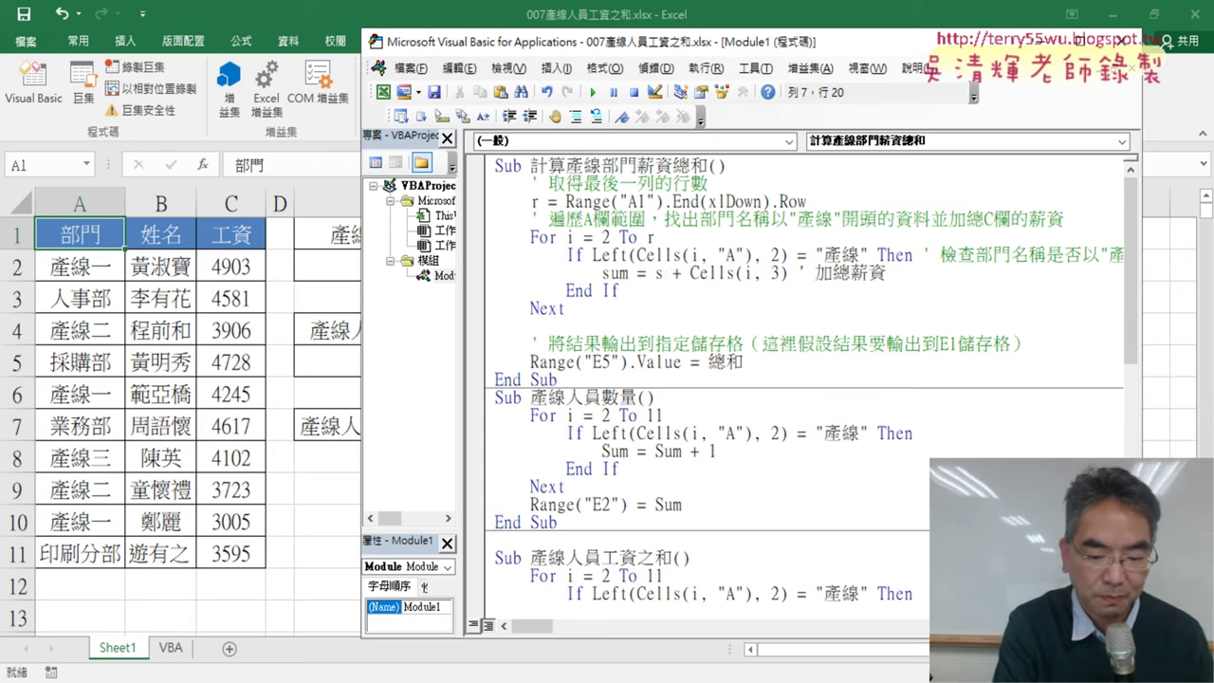
{"action": "type", "text": "um"}
{"action": "key", "text": "Down"}
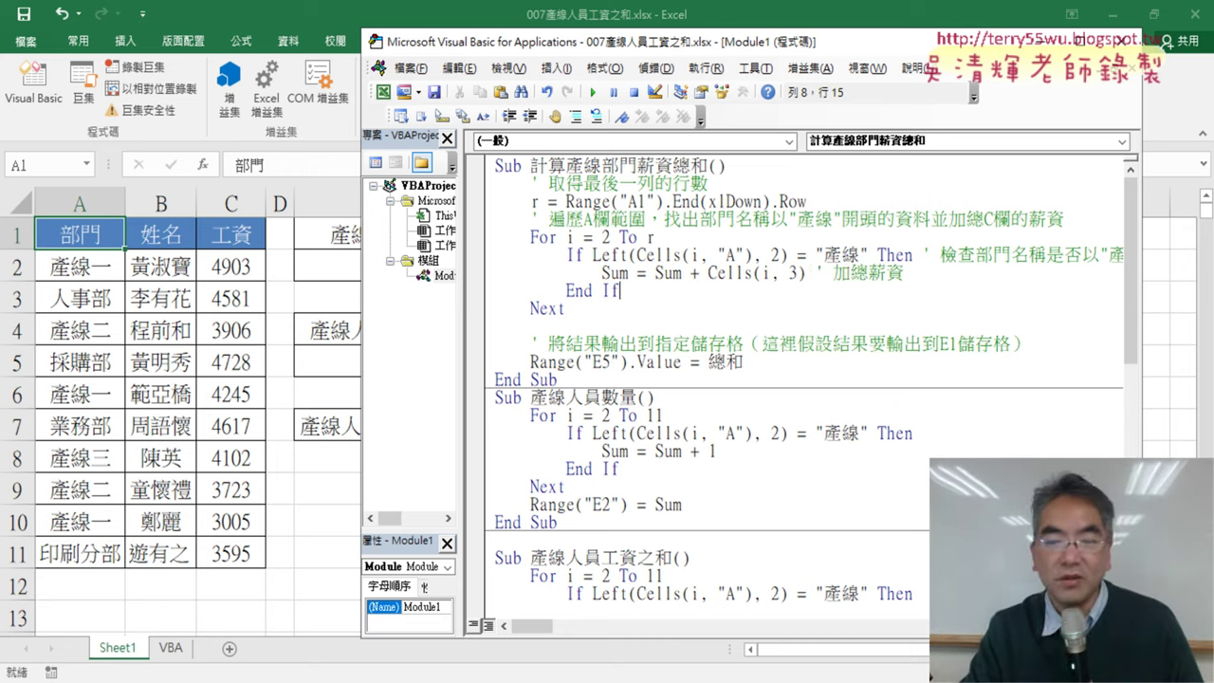
Change Cells(i, 3) to Cells(i, "C") and remove the blank line after Next.
{"action": "double_click", "coordinate": [792, 273]}
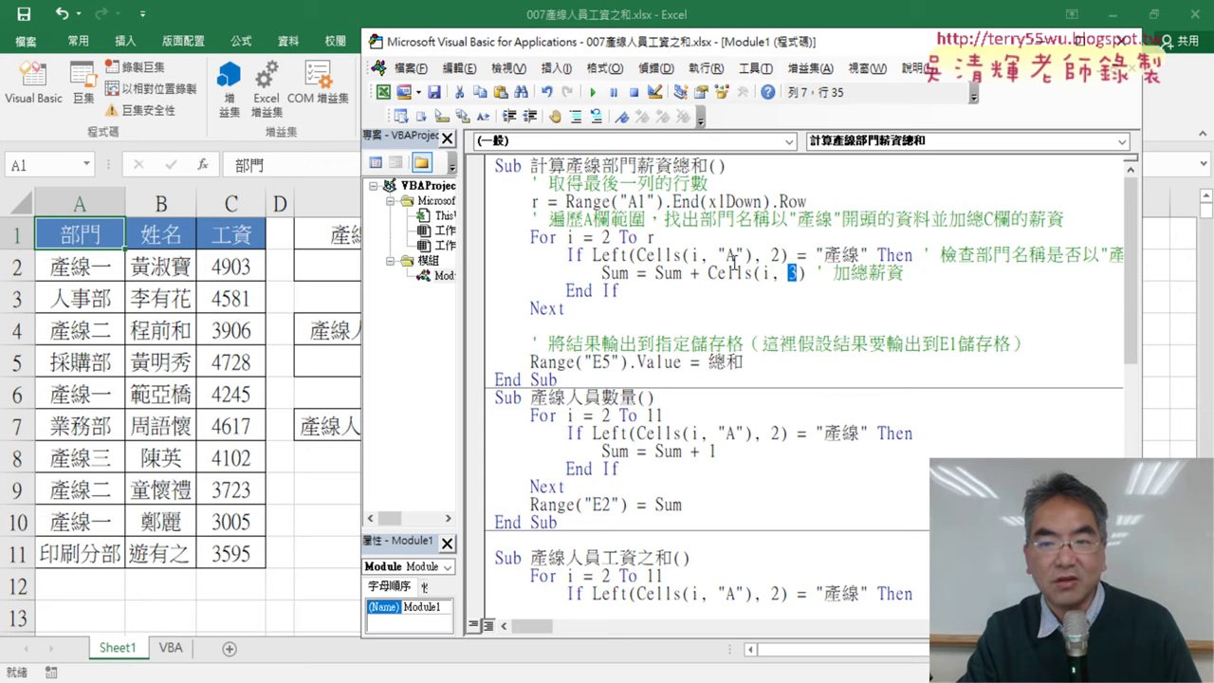
{"action": "type", "text": "\"\""}
{"action": "key", "text": "Left"}
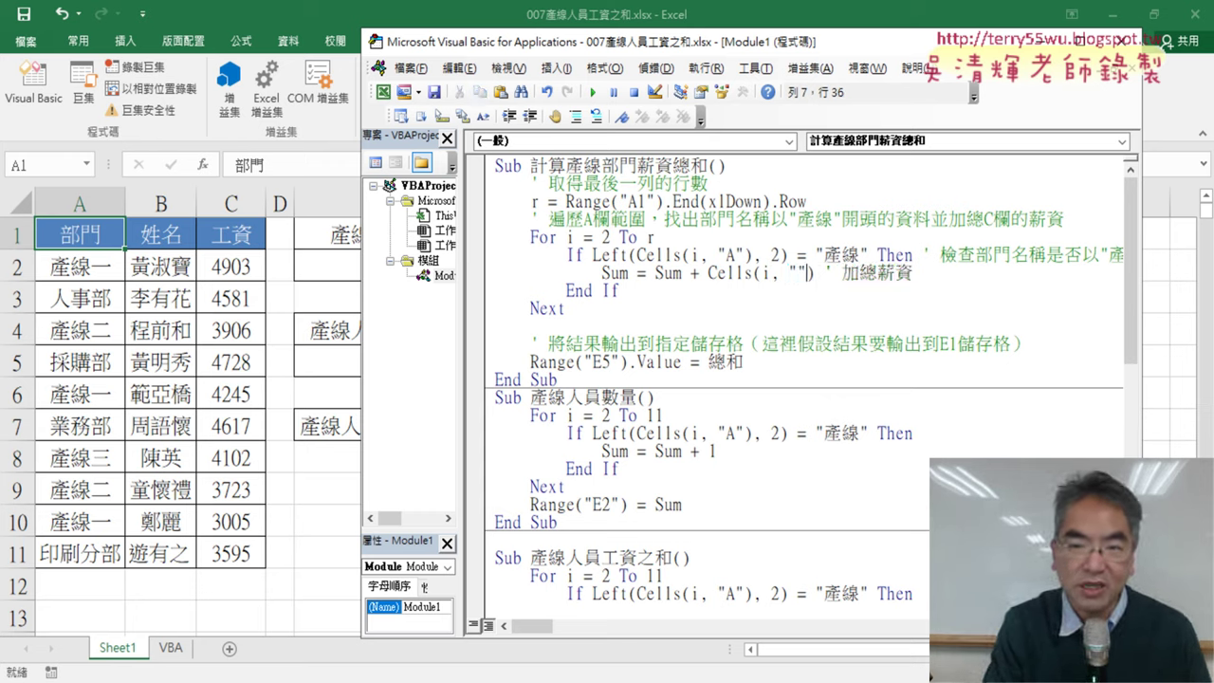
{"action": "type", "text": "C"}
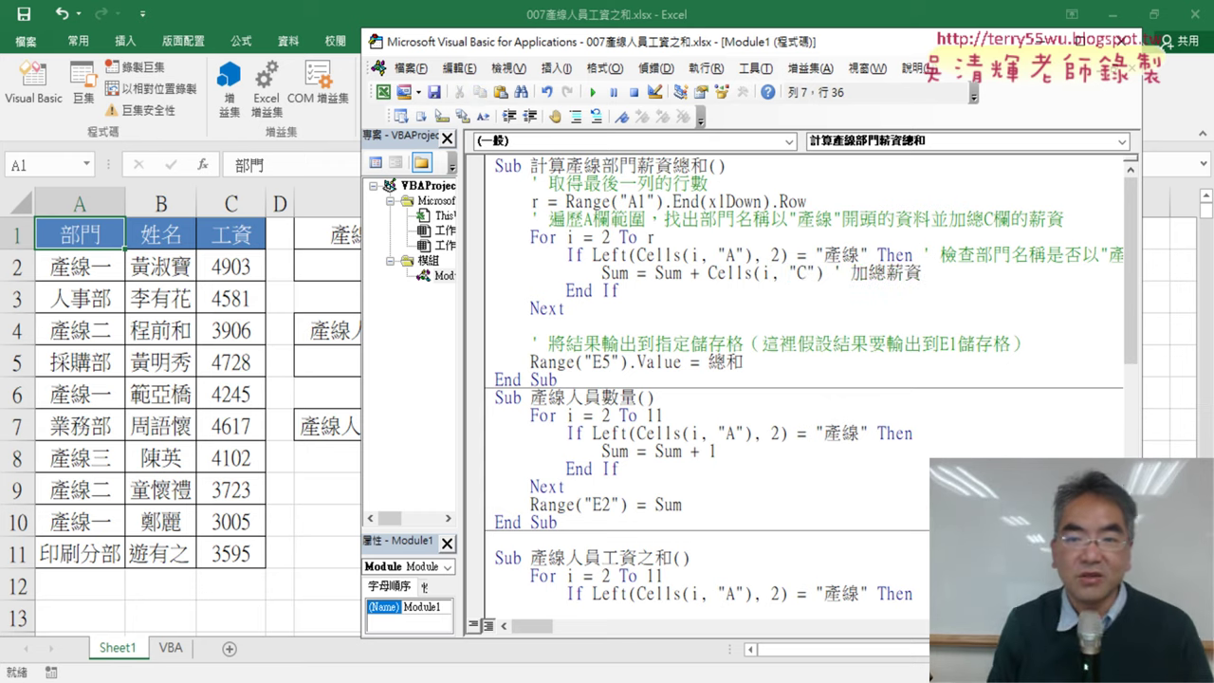
{"action": "left_click", "coordinate": [610, 309]}
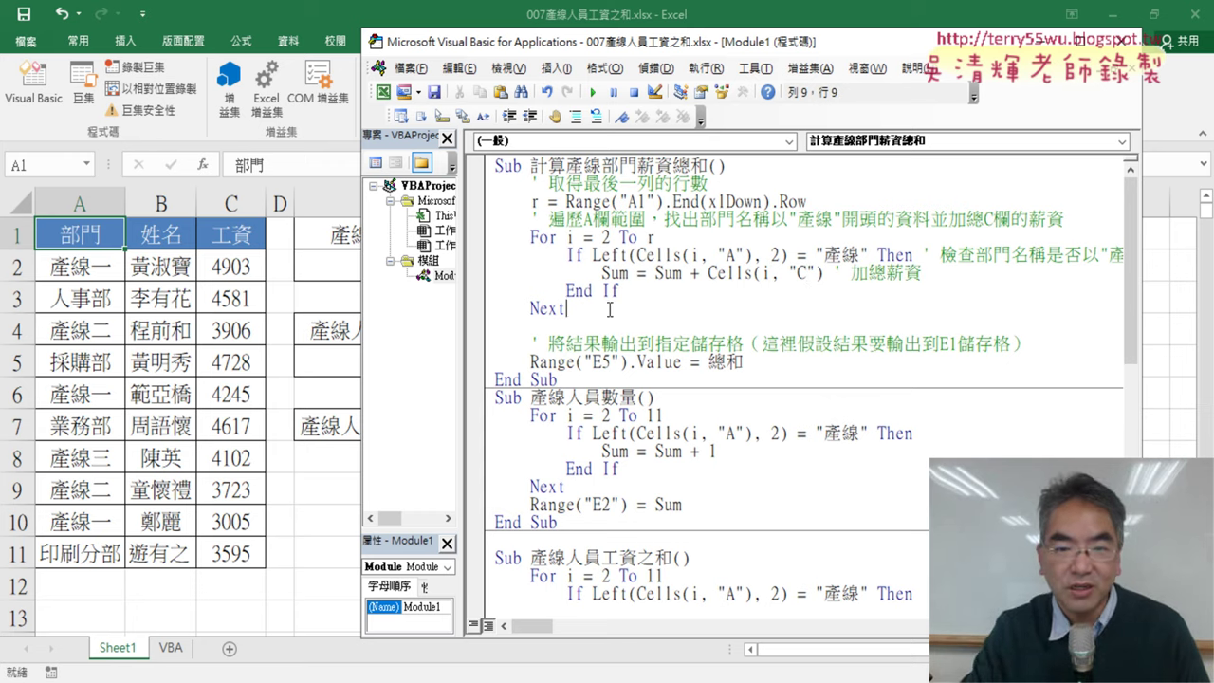
{"action": "key", "text": "Delete"}
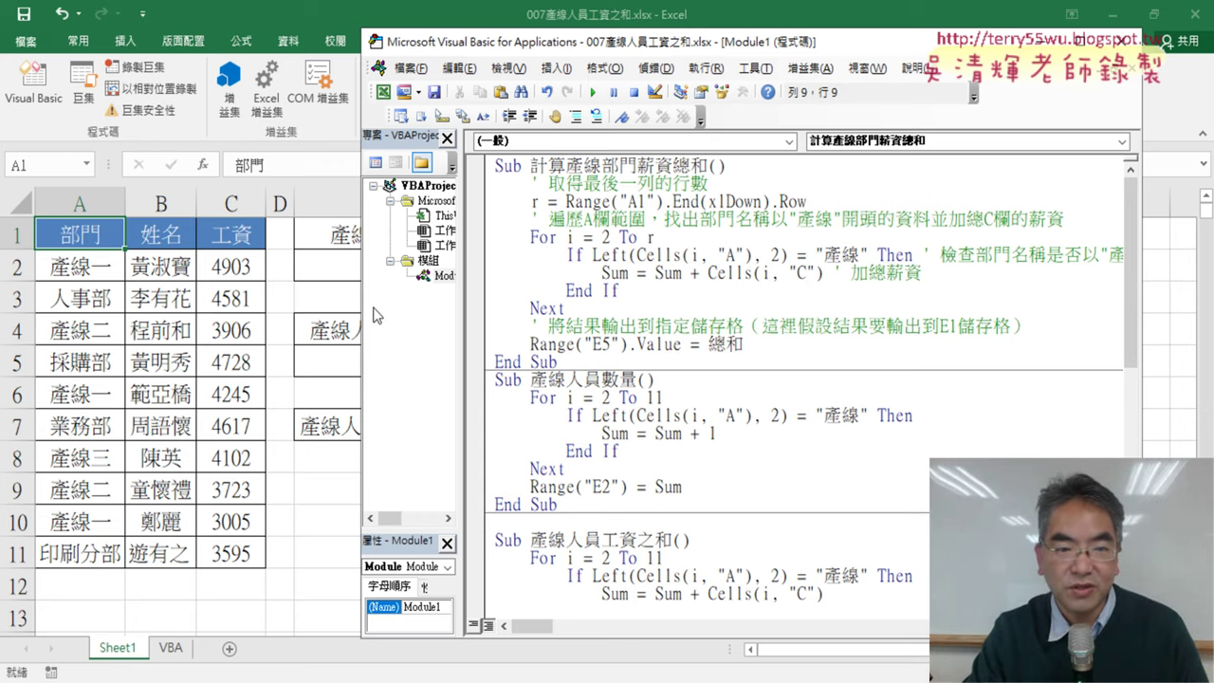
Delete .Value from the Range("E5") line and replace 總和 there with Sum.
{"action": "left_click_drag", "start_coordinate": [354, 296], "coordinate": [517, 297]}
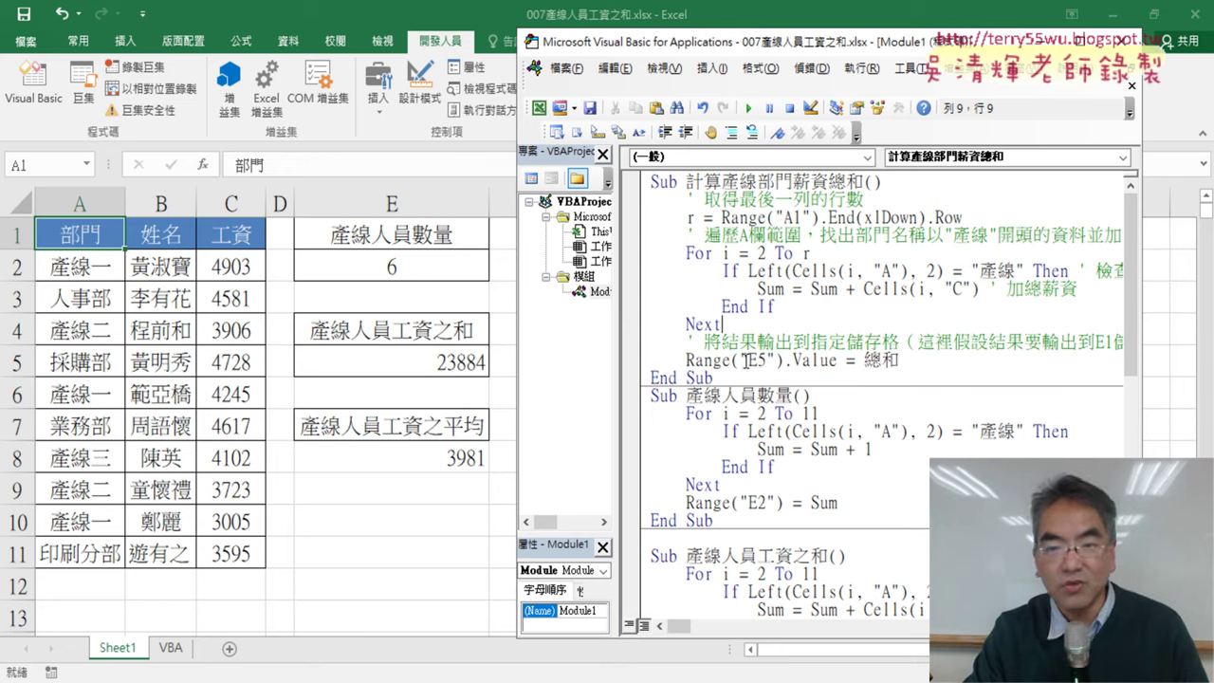
{"action": "left_click_drag", "start_coordinate": [786, 359], "coordinate": [845, 364]}
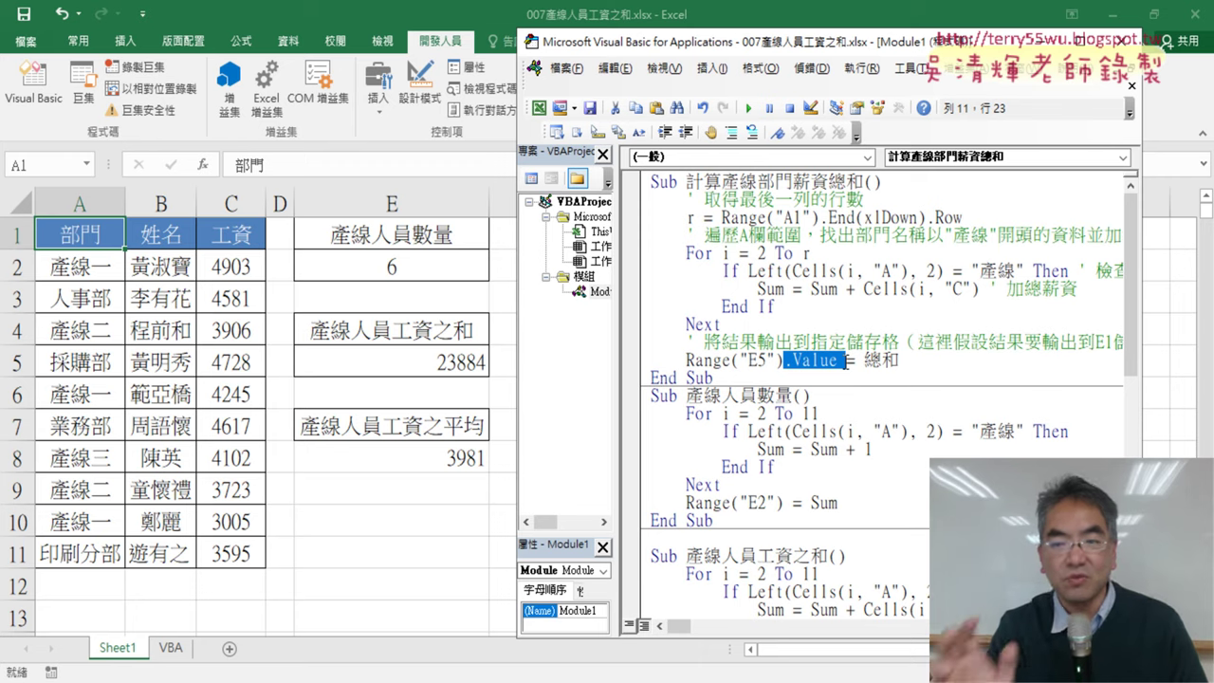
{"action": "key", "text": "Delete"}
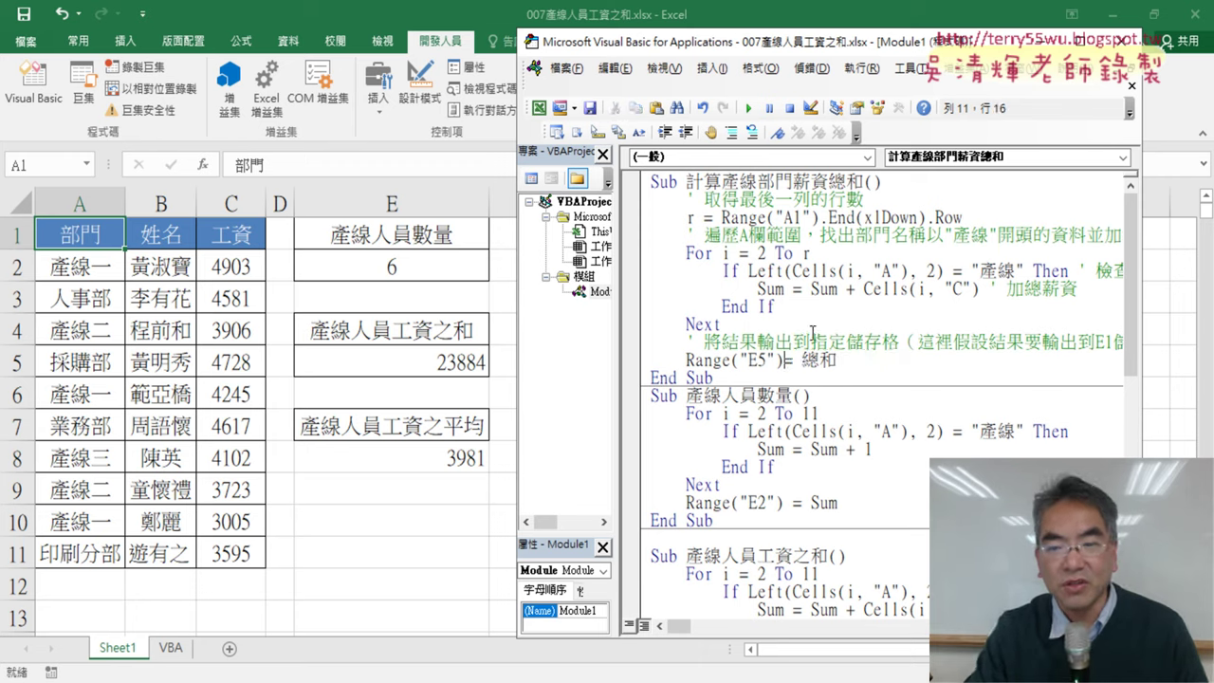
{"action": "double_click", "coordinate": [771, 288]}
{"action": "key", "text": "ctrl+c"}
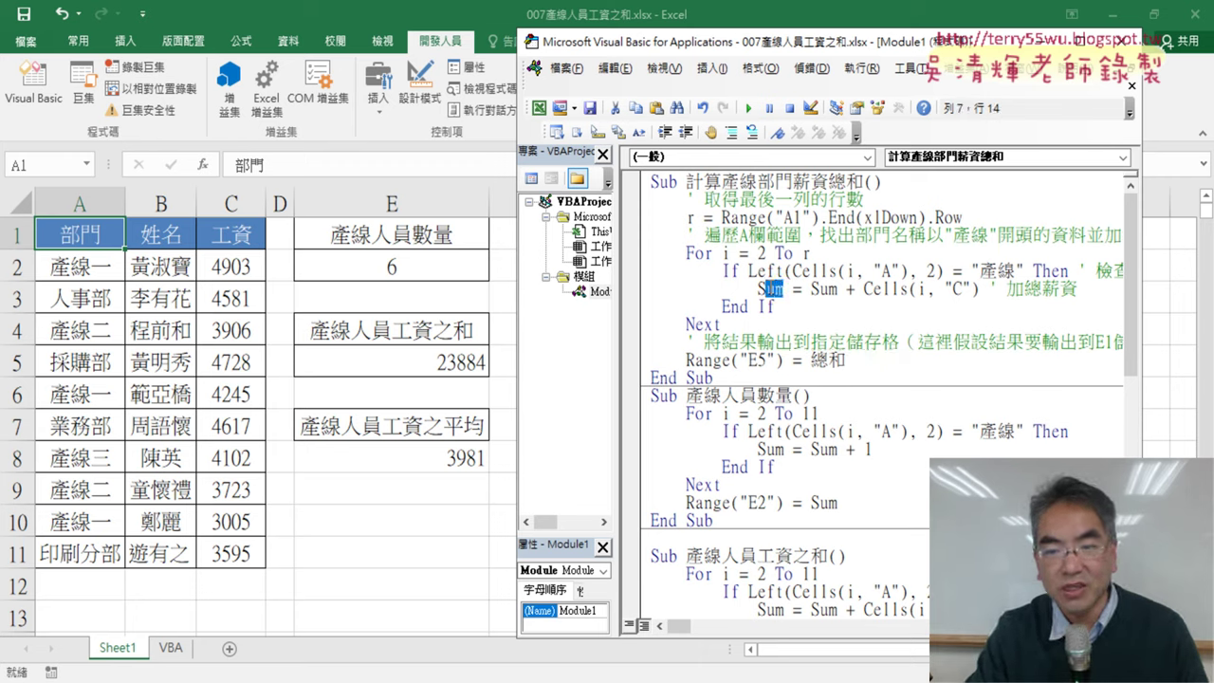
{"action": "double_click", "coordinate": [823, 362]}
{"action": "key", "text": "ctrl+v"}
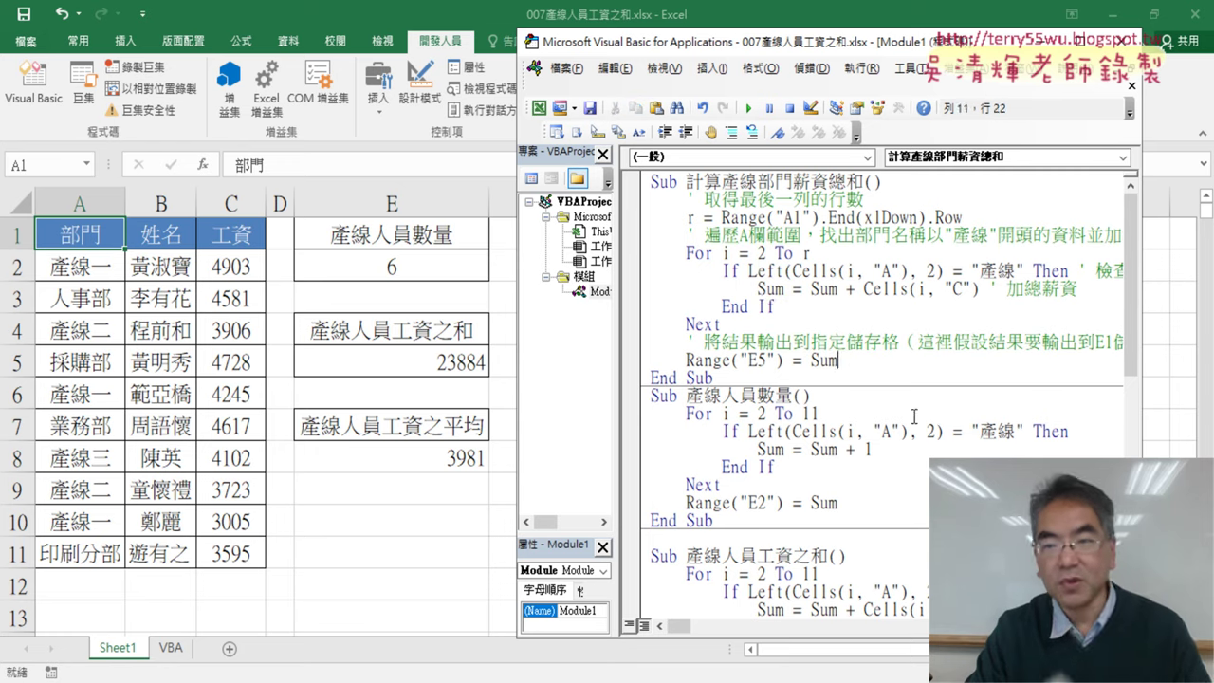
Shift the VBA editor left and widen it to show full code lines.
{"action": "left_click", "coordinate": [917, 431]}
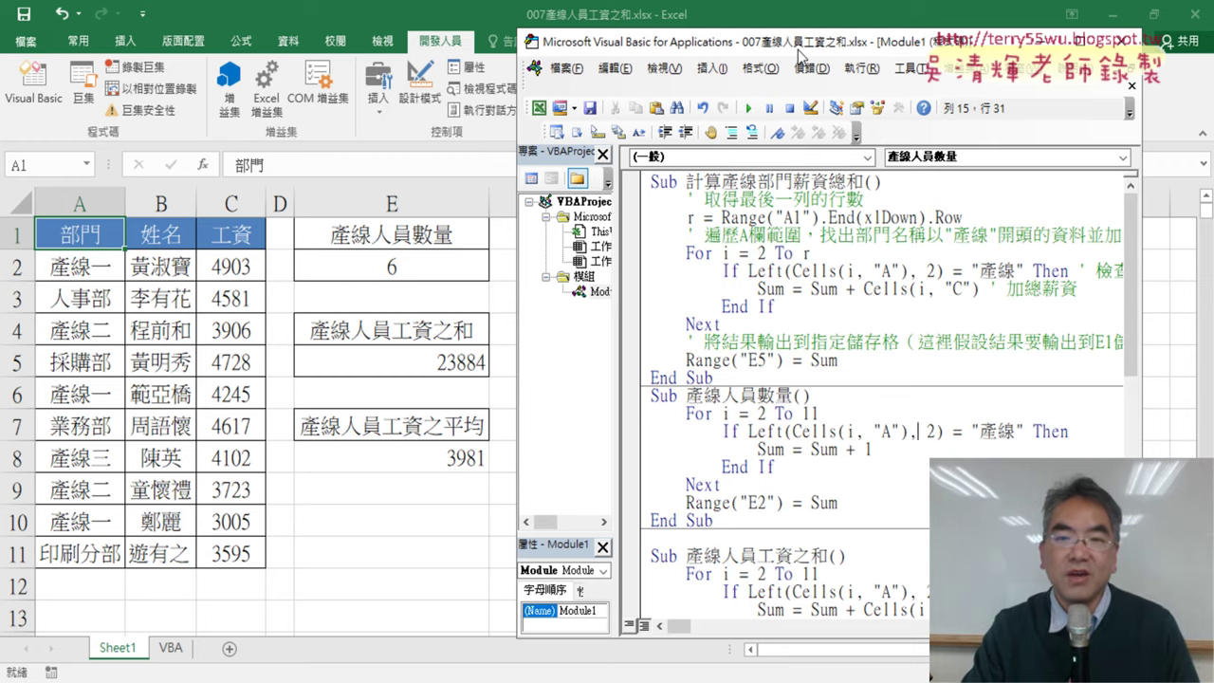
{"action": "left_click_drag", "start_coordinate": [801, 53], "coordinate": [782, 53]}
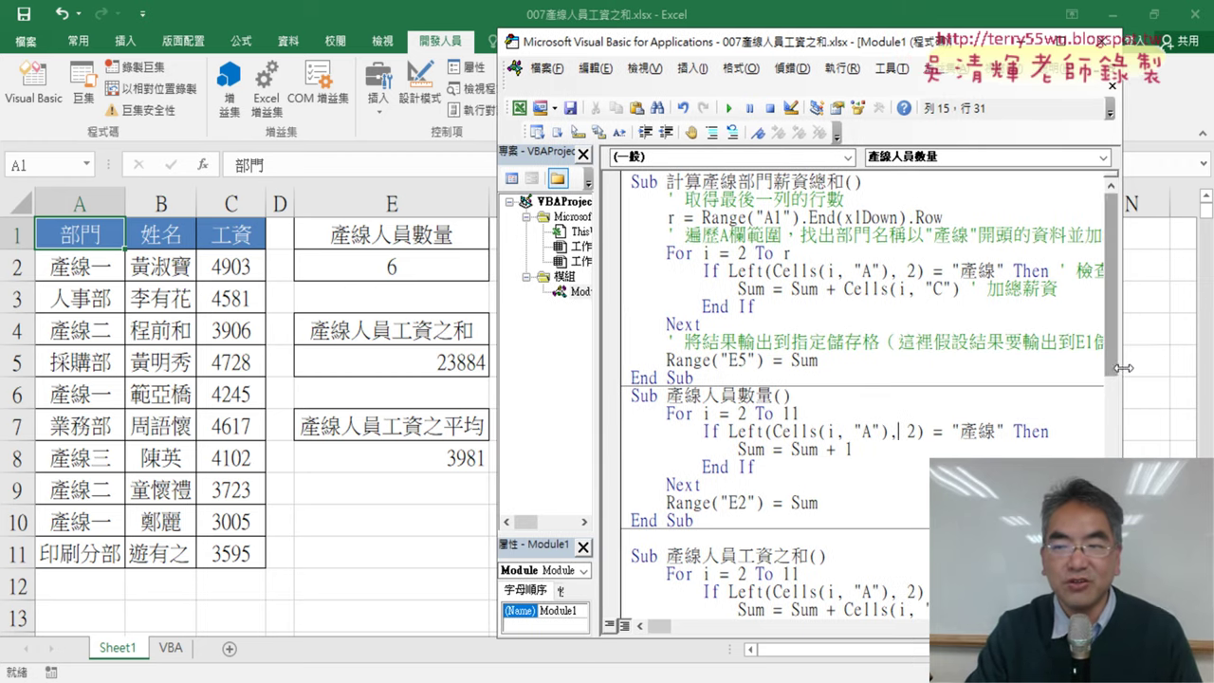
{"action": "left_click_drag", "start_coordinate": [1122, 364], "coordinate": [1177, 365]}
{"action": "left_click", "coordinate": [918, 289]}
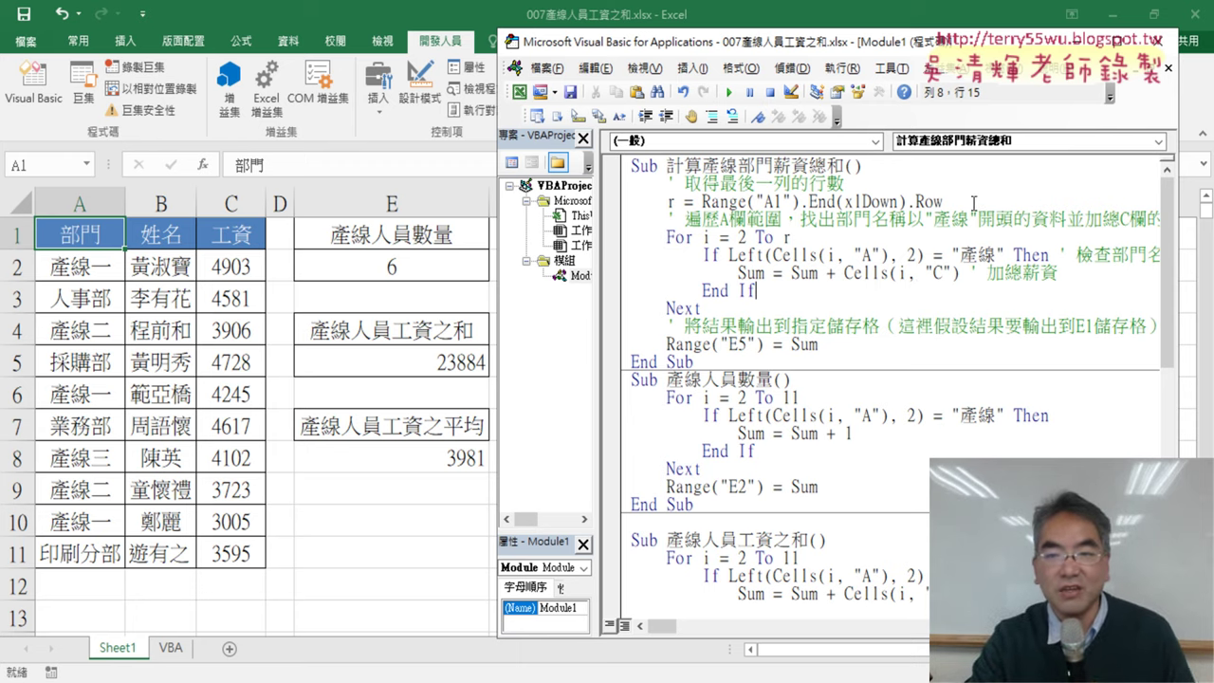
Highlight the Range("A1").End(xlDown).Row expression, widen the editor, then show the ChatGPT conversation with the original code.
{"action": "left_click_drag", "start_coordinate": [973, 202], "coordinate": [708, 201]}
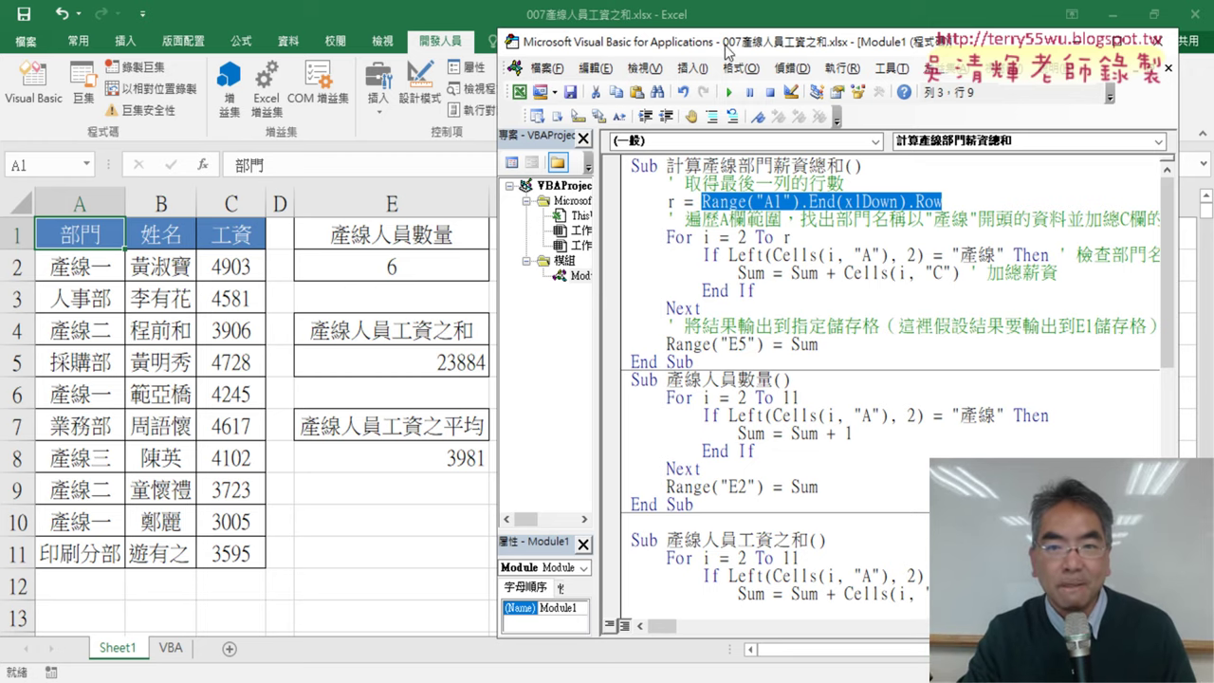
{"action": "left_click_drag", "start_coordinate": [723, 53], "coordinate": [599, 38]}
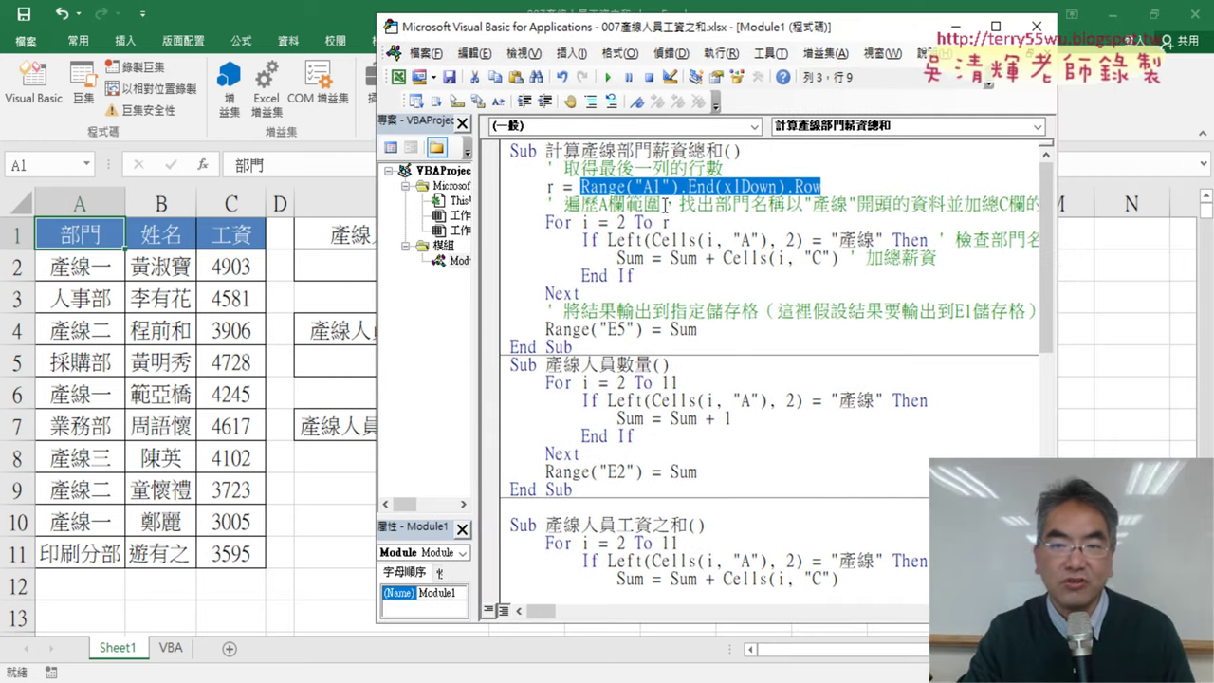
{"action": "left_click_drag", "start_coordinate": [1060, 271], "coordinate": [1183, 271]}
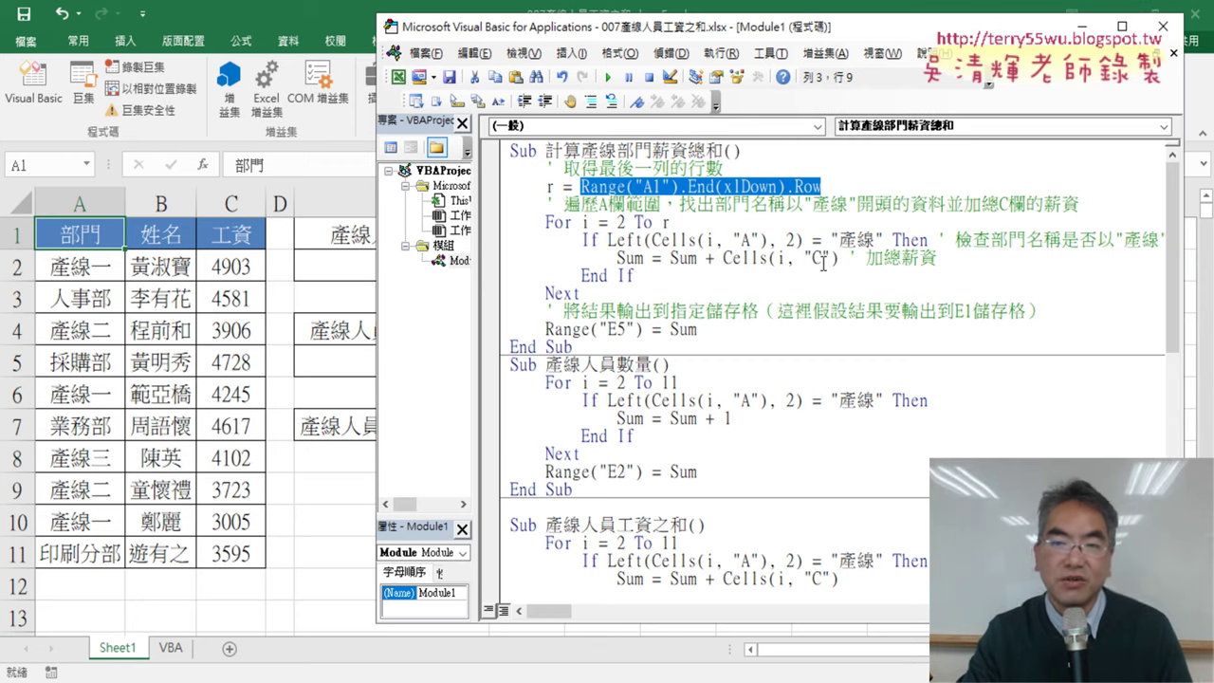
{"action": "left_click", "coordinate": [823, 259]}
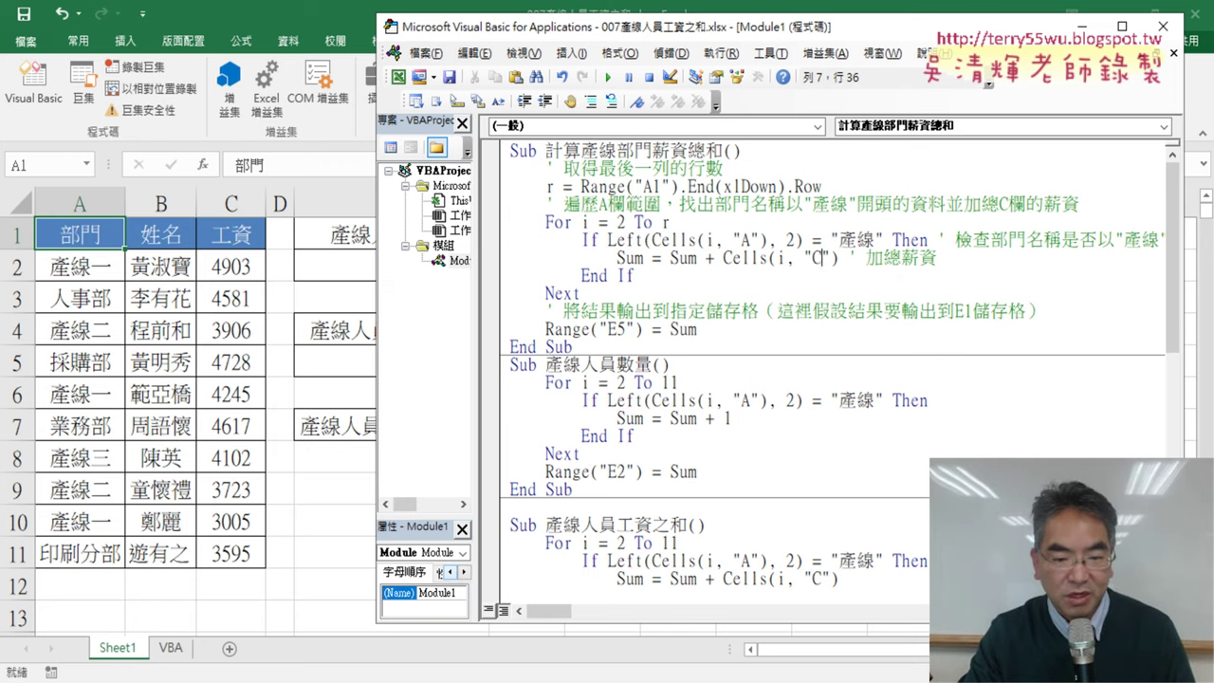
{"action": "left_click", "coordinate": [434, 607]}
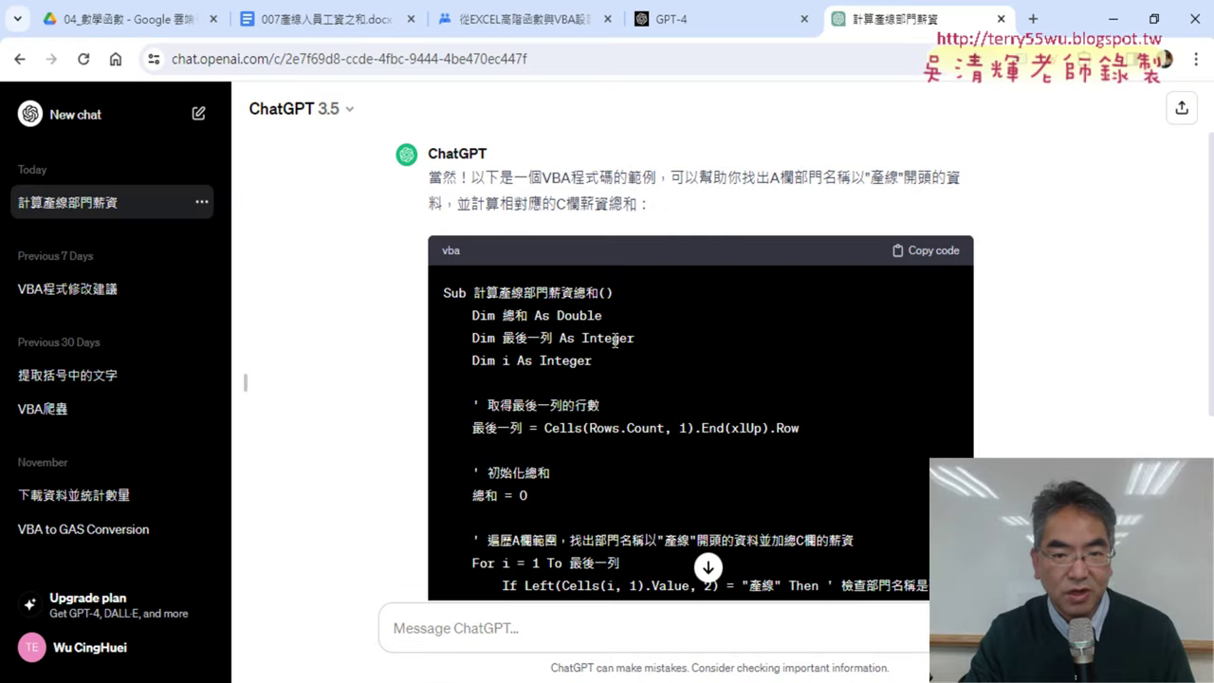
{"action": "scroll", "coordinate": [615, 339], "scroll_direction": "down", "scroll_amount": 1}
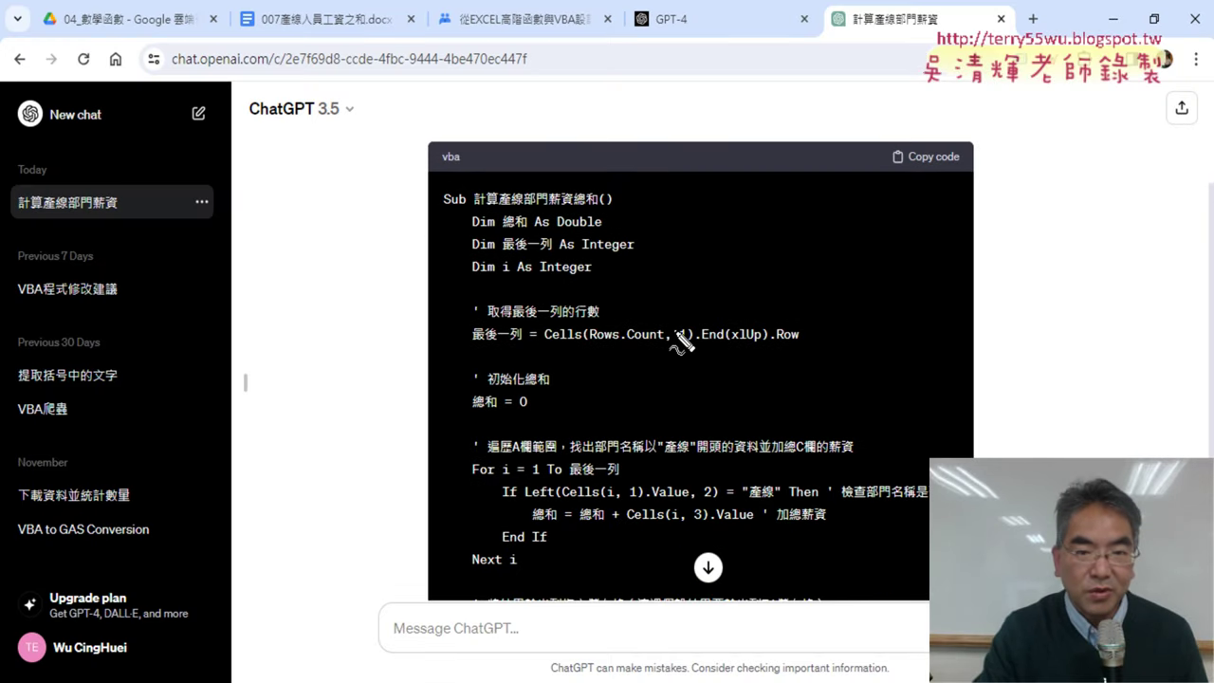
{"action": "left_click_drag", "start_coordinate": [596, 295], "coordinate": [600, 300]}
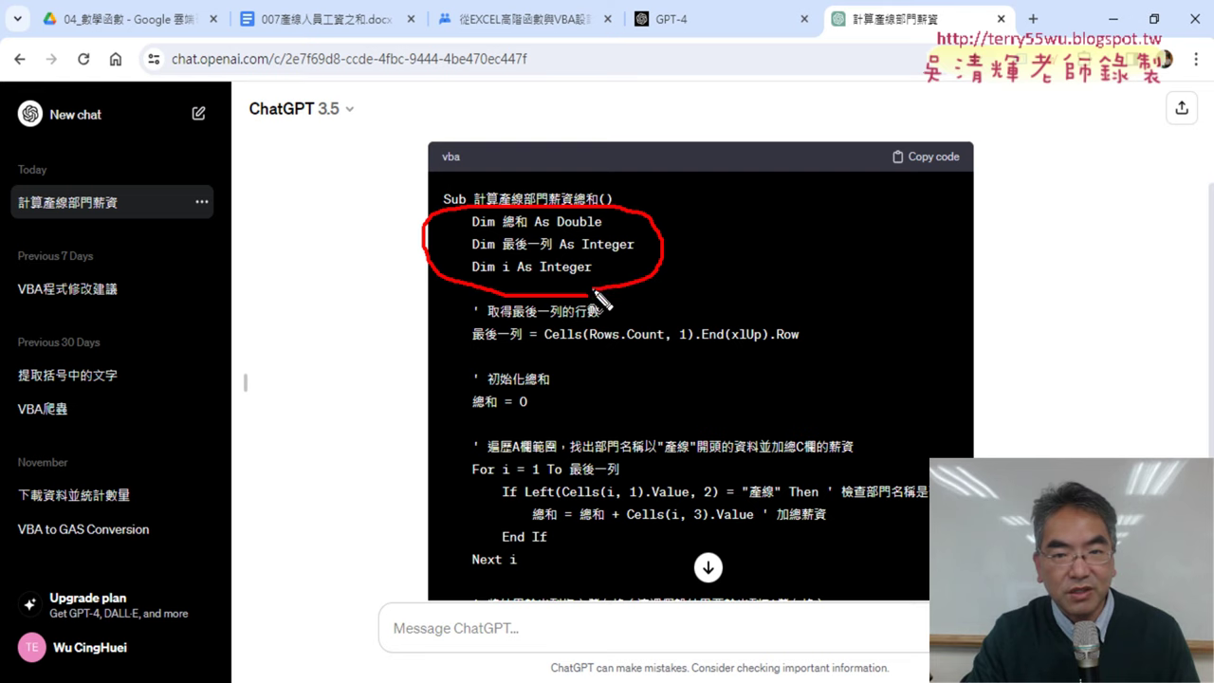
{"action": "mouse_move", "coordinate": [562, 214]}
{"action": "left_mouse_down"}
{"action": "mouse_move", "coordinate": [528, 254]}
{"action": "mouse_move", "coordinate": [573, 266]}
{"action": "left_mouse_up"}
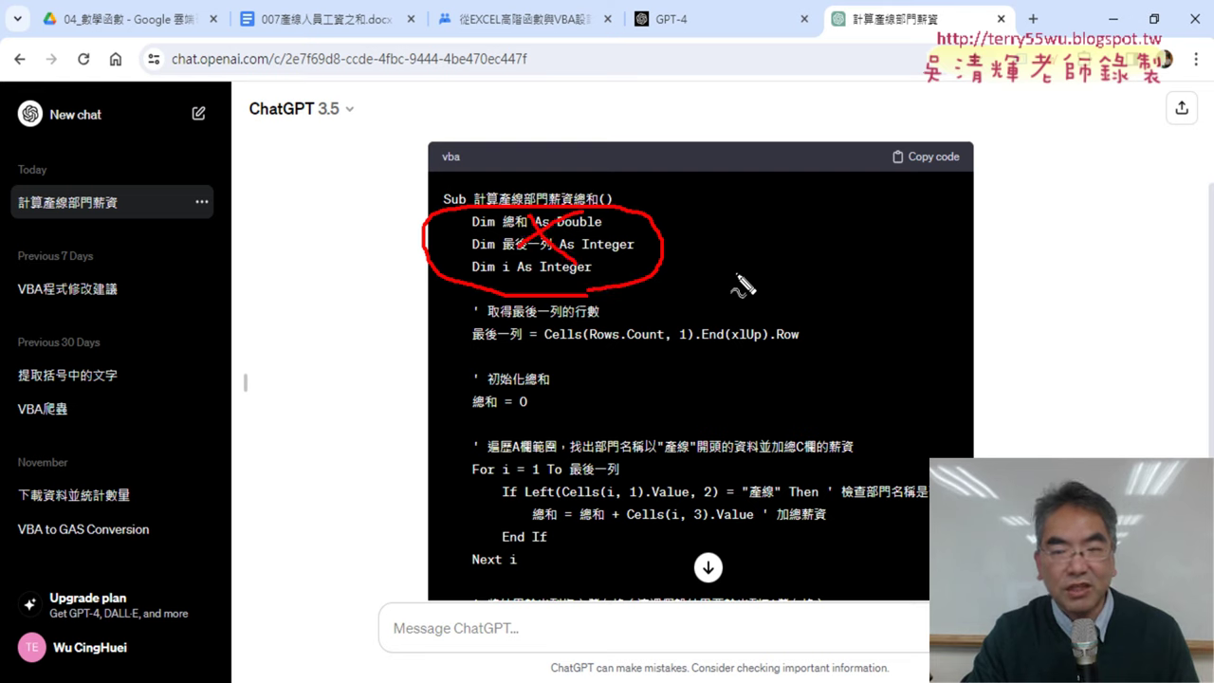
{"action": "left_click_drag", "start_coordinate": [547, 348], "coordinate": [804, 347]}
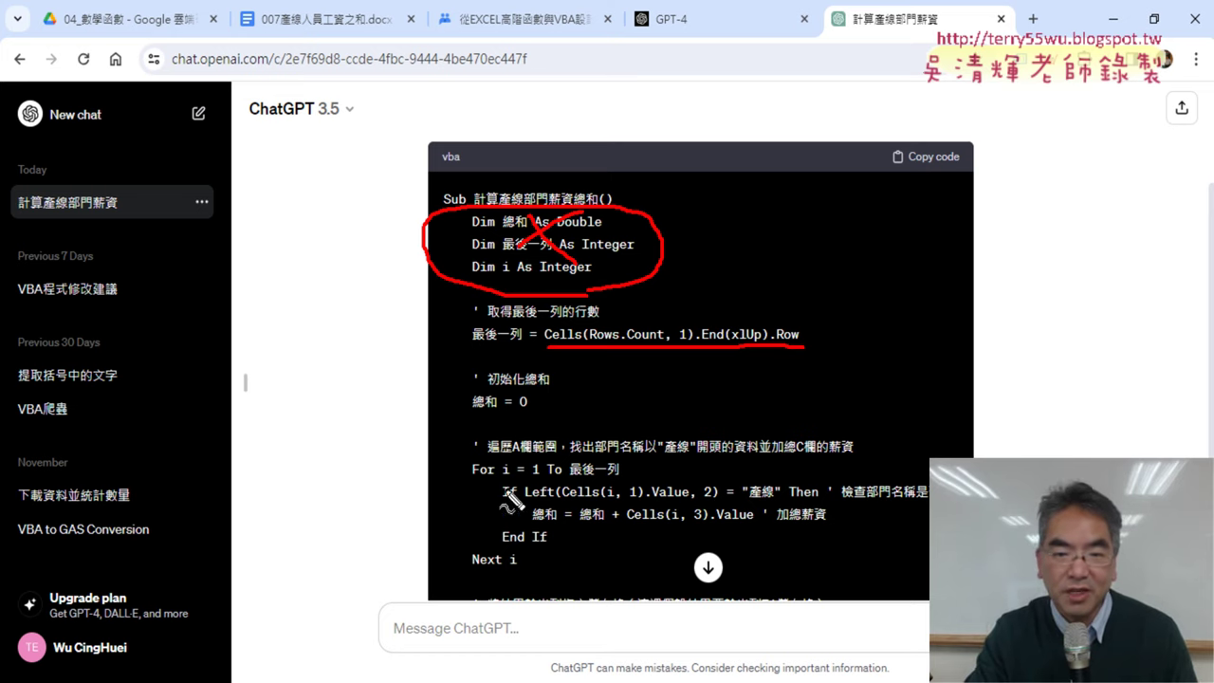
{"action": "left_click_drag", "start_coordinate": [534, 520], "coordinate": [604, 521]}
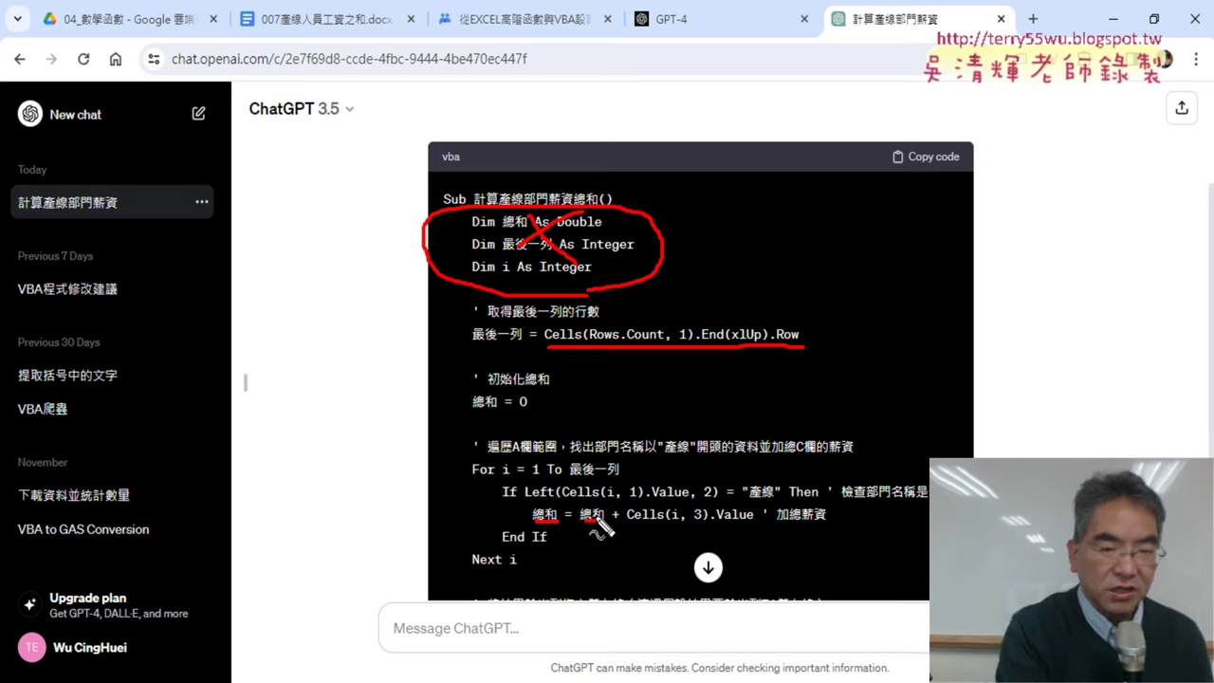
{"action": "key", "text": "Escape"}
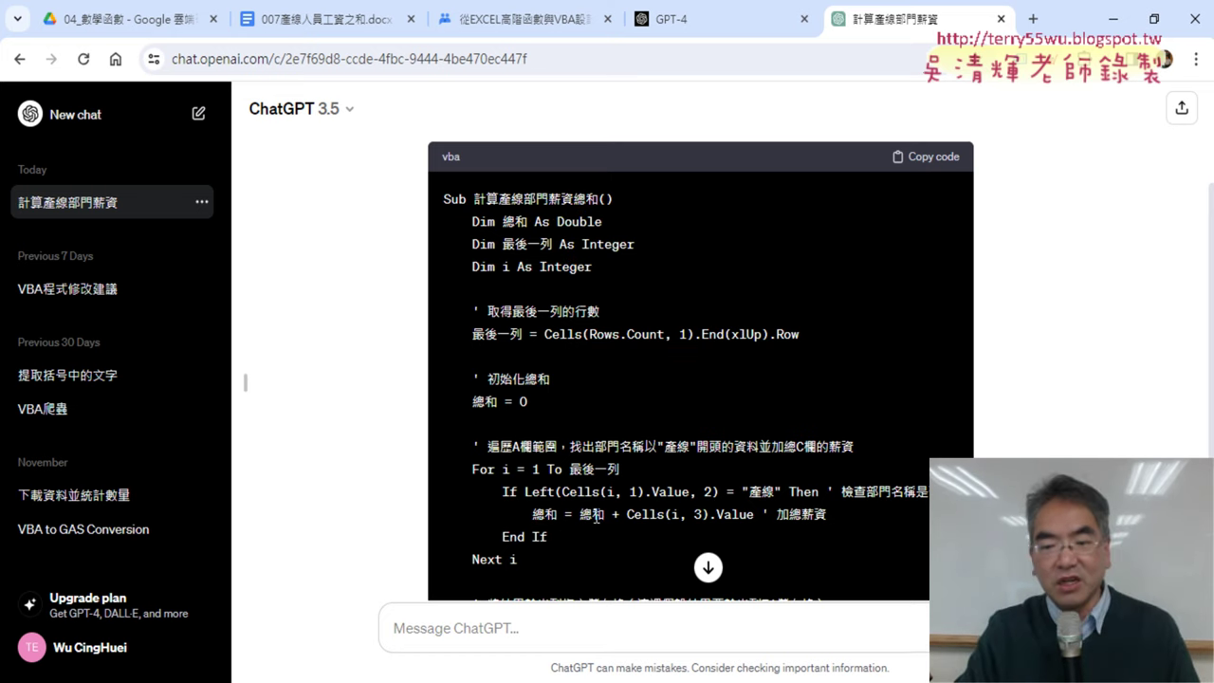